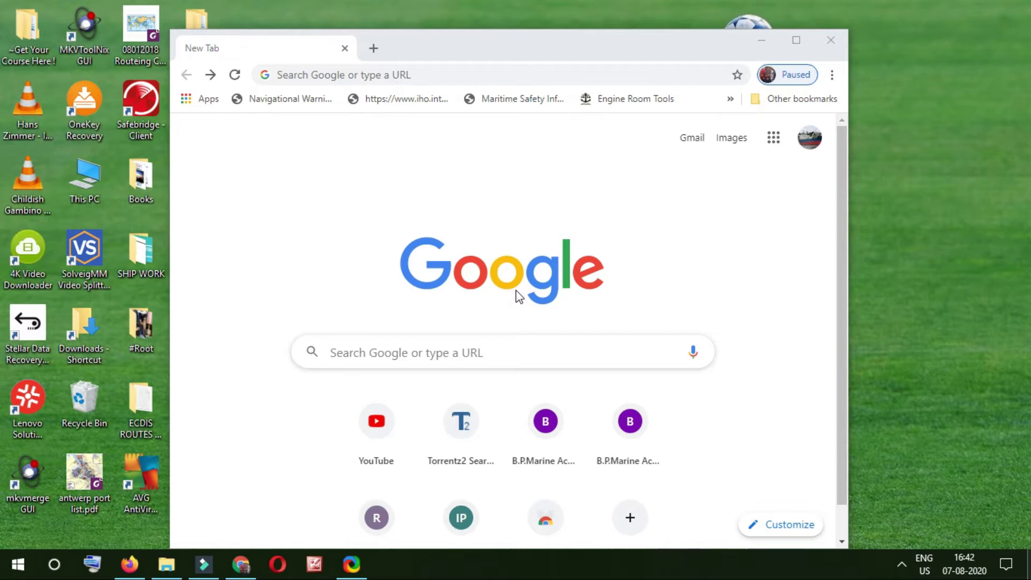
# Search Google for 'admiralty digital catalogue' and maximize the Chrome window.
pyautogui.click(501, 68)
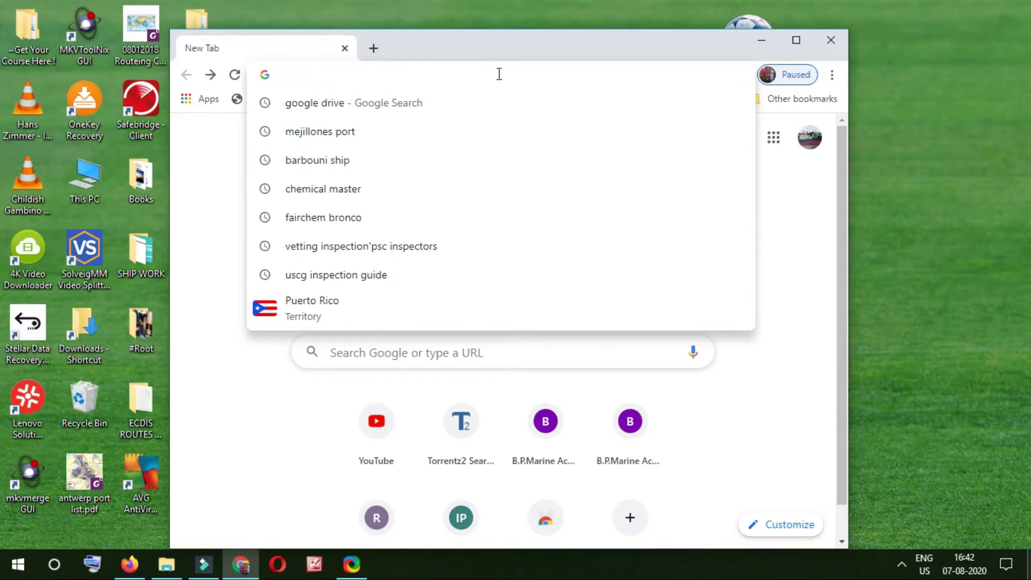
pyautogui.write('ADMI')
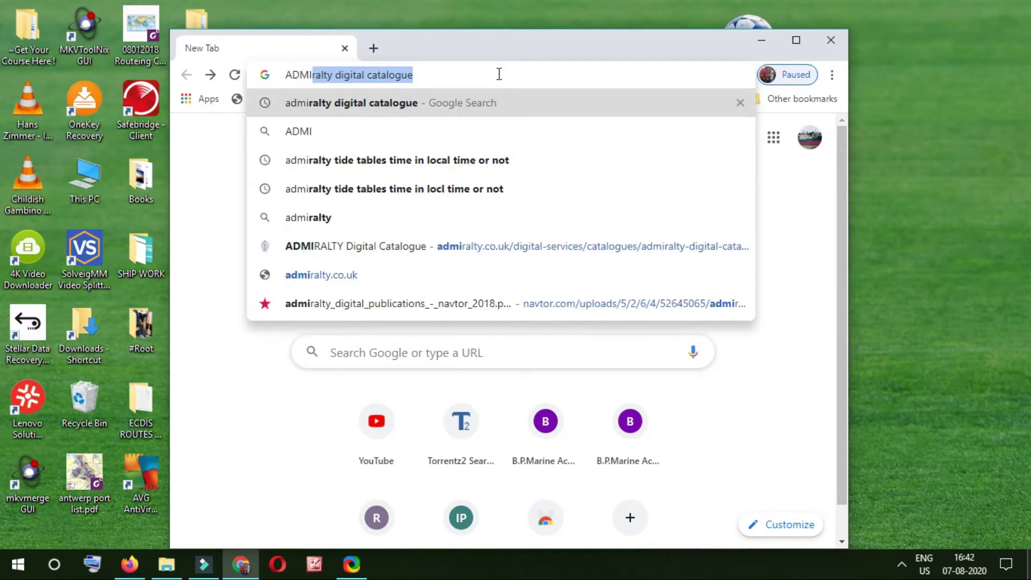
pyautogui.write('R')
pyautogui.press('Down')
pyautogui.press('Up')
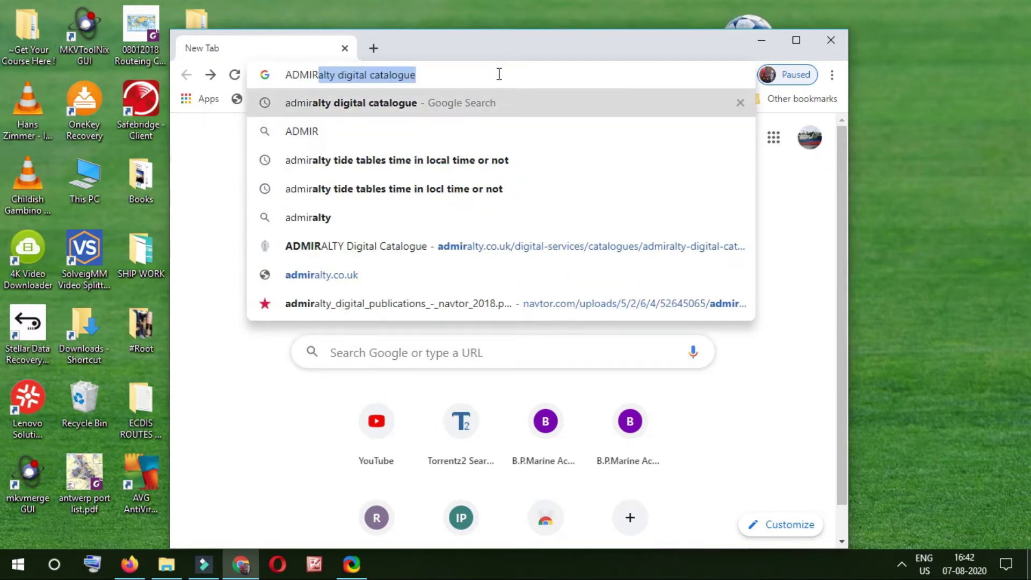
pyautogui.press('Return')
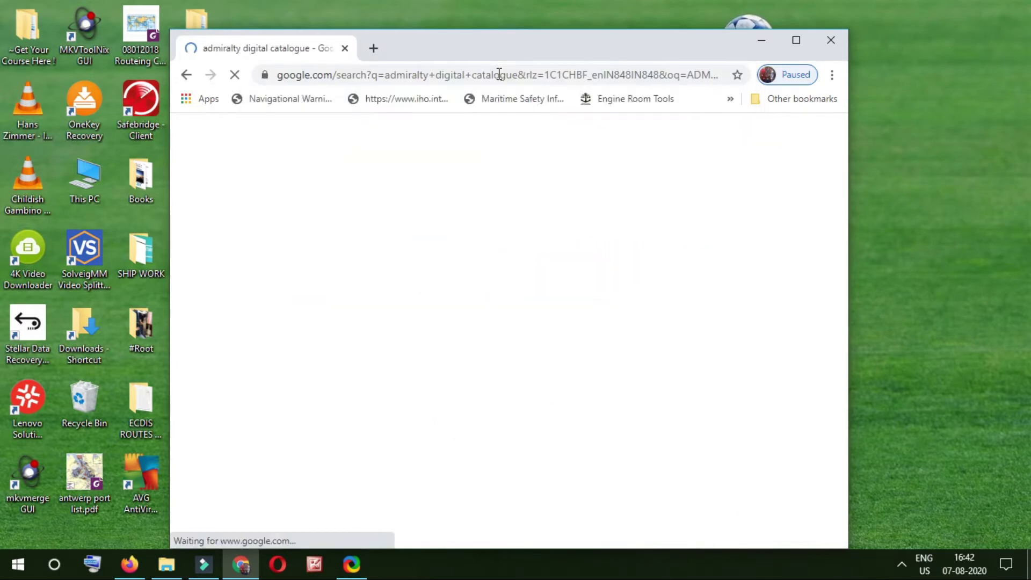
pyautogui.click(781, 41)
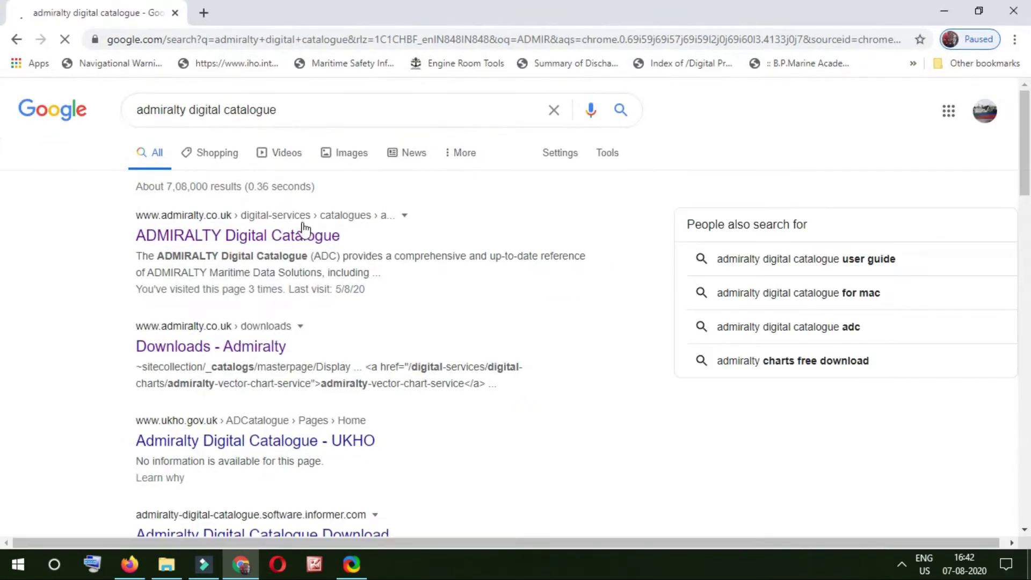
# Download 'ADC Full Installer and Catalogue Data (WK32)' from the ADMIRALTY page and check Chrome's downloads.
pyautogui.click(293, 242)
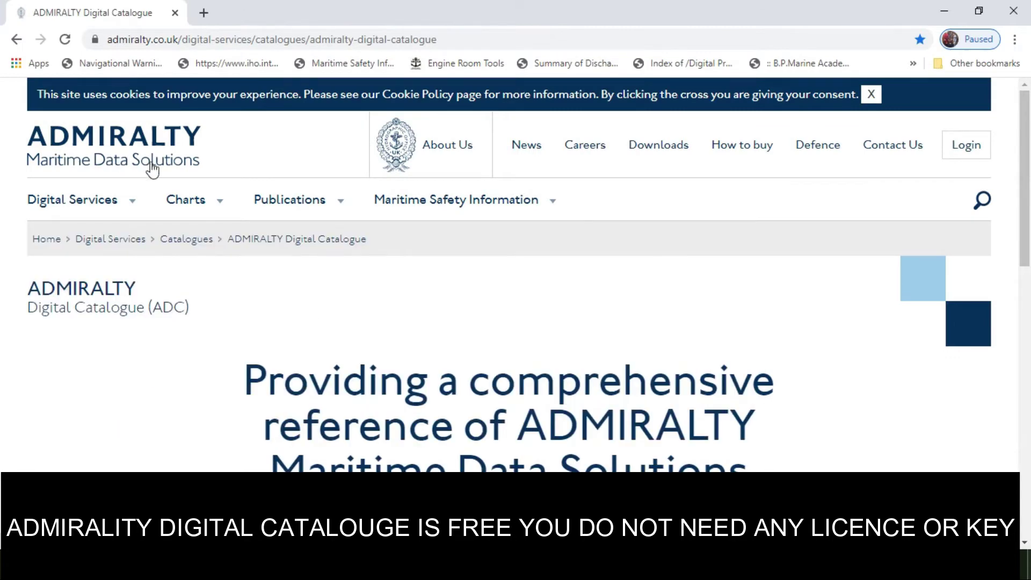
pyautogui.scroll(-3, 172, 414)
pyautogui.scroll(-3, 166, 424)
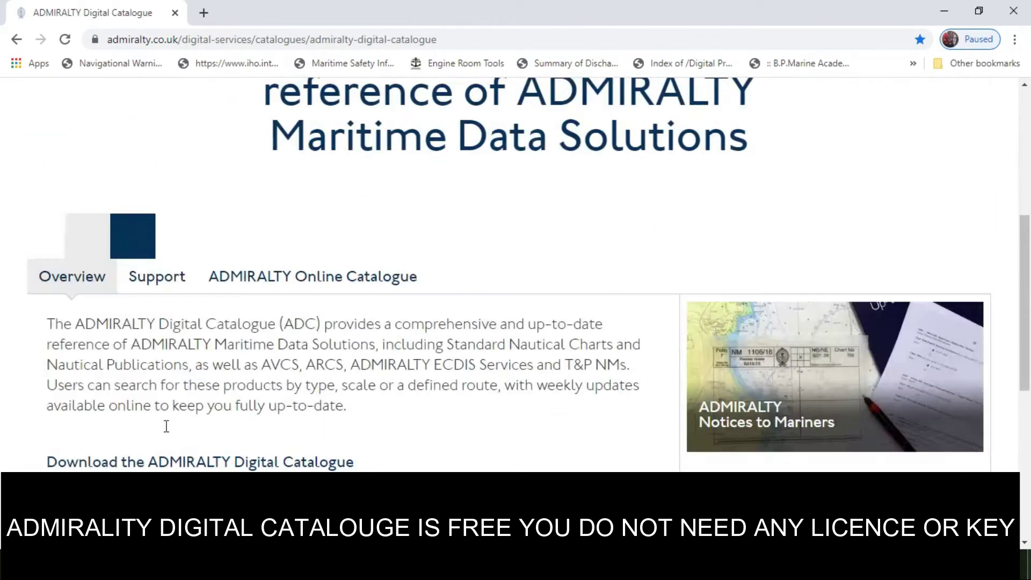
pyautogui.scroll(-6, 157, 392)
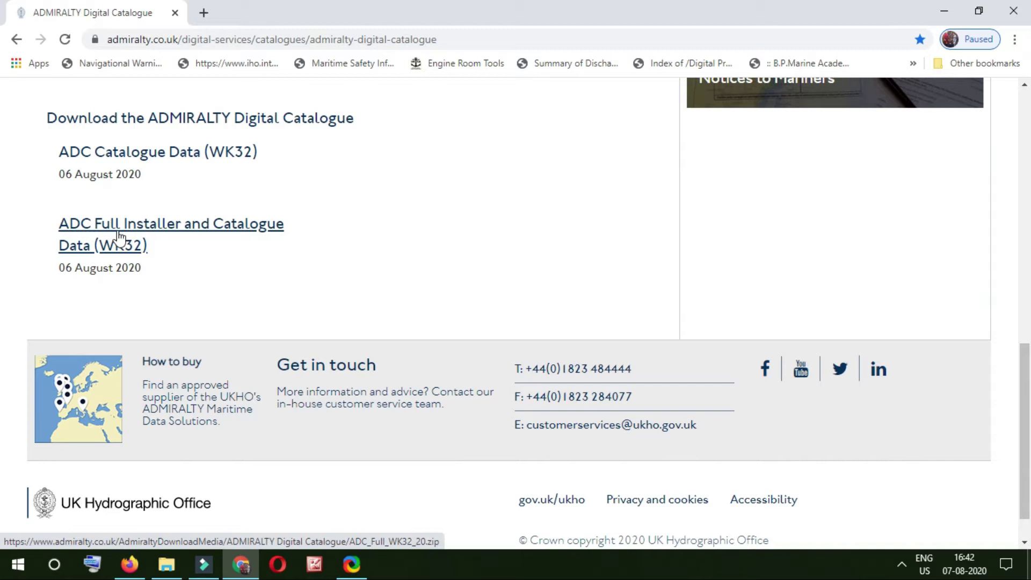
pyautogui.click(119, 236)
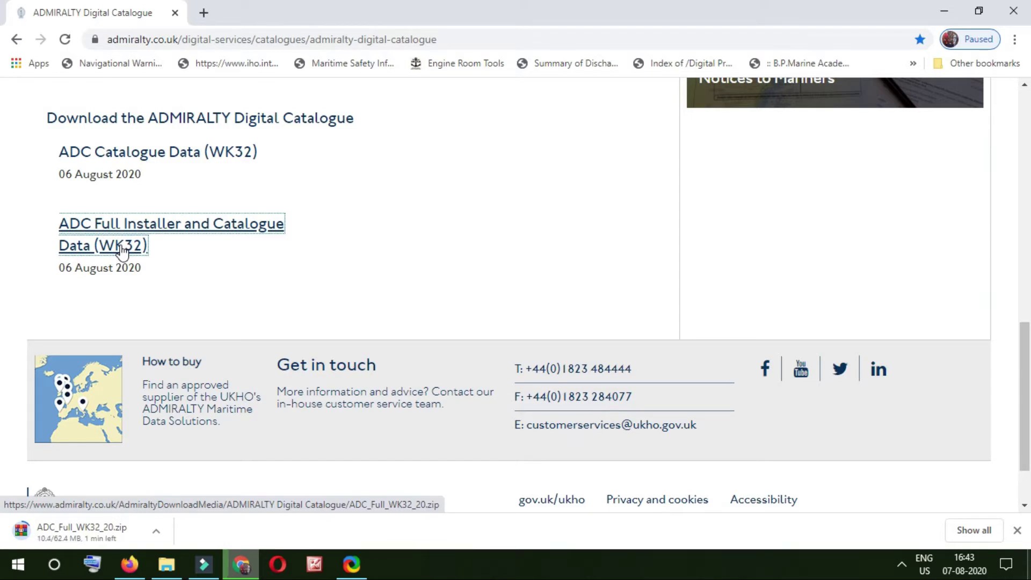
pyautogui.hotkey('ctrl', 'j')
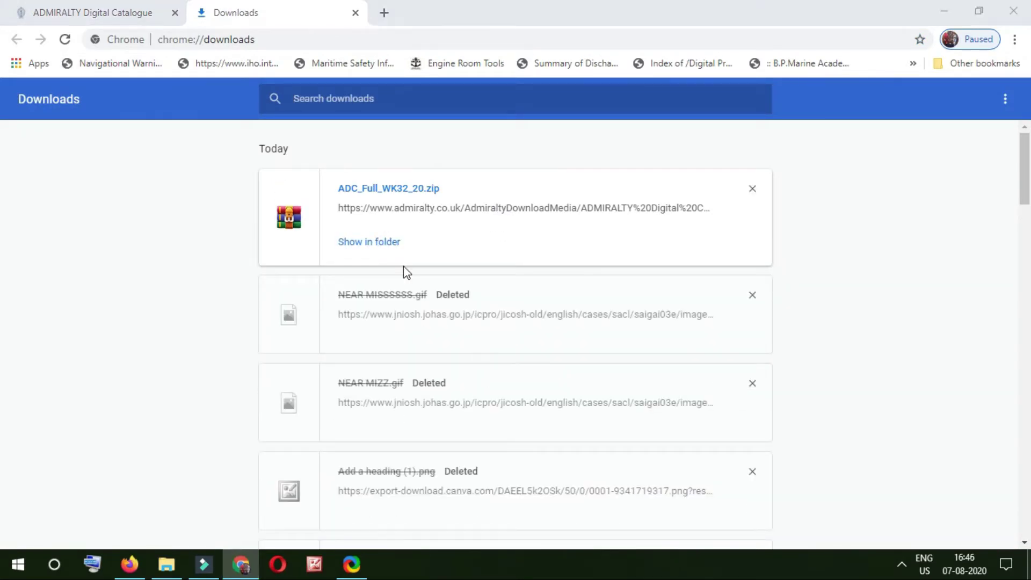
# Put ADC_Full_WK32_20.zip on the desktop and bring up its extraction options.
pyautogui.click(380, 241)
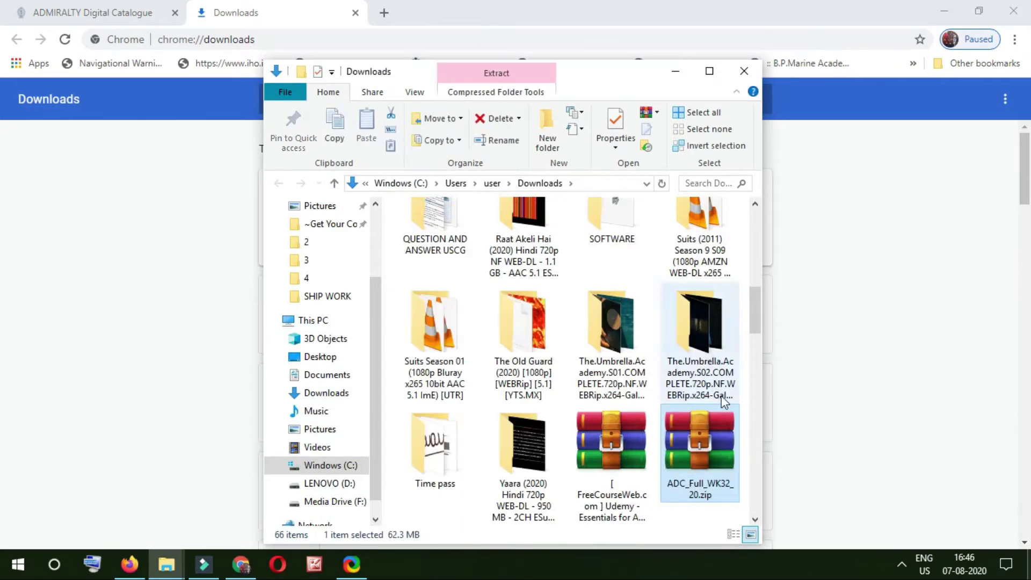
pyautogui.click(942, 10)
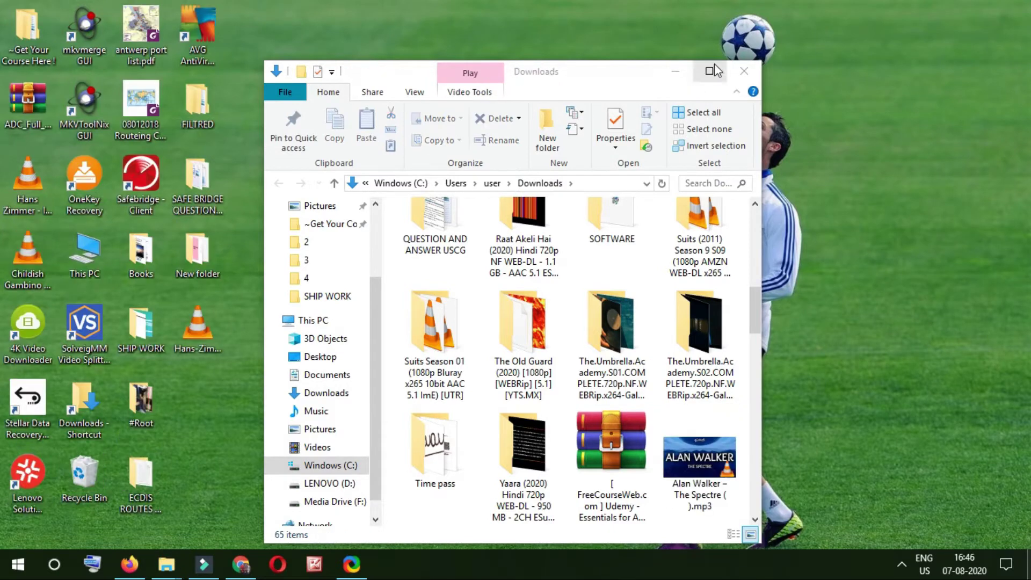
pyautogui.click(743, 70)
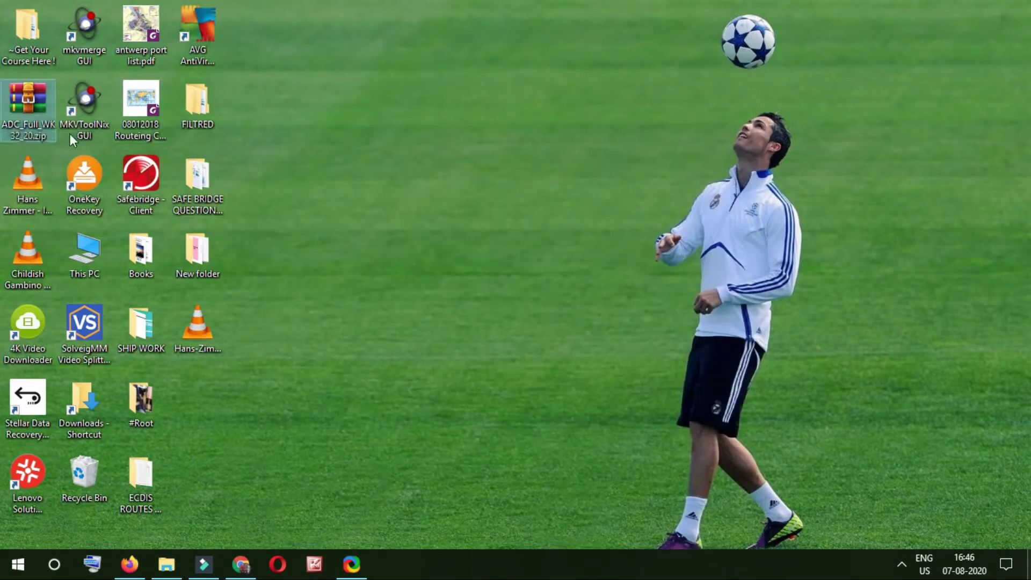
pyautogui.click(34, 134)
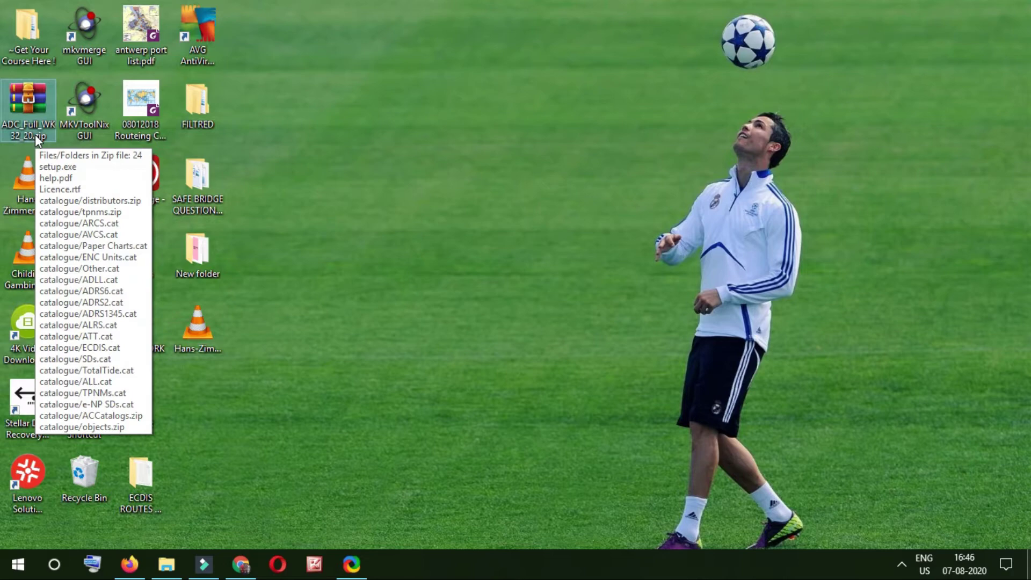
pyautogui.rightClick(34, 130)
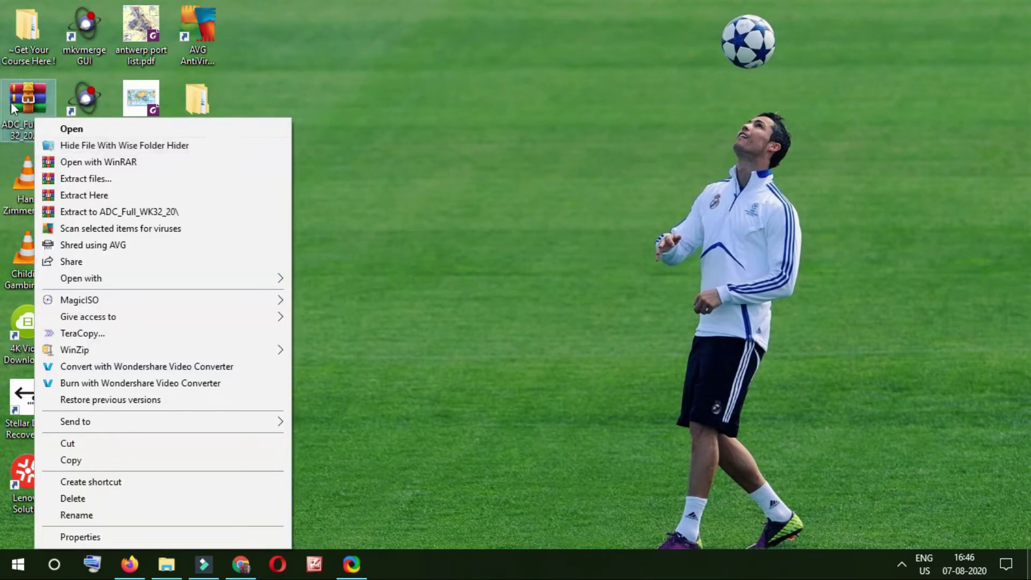
pyautogui.click(29, 130)
pyautogui.rightClick(29, 130)
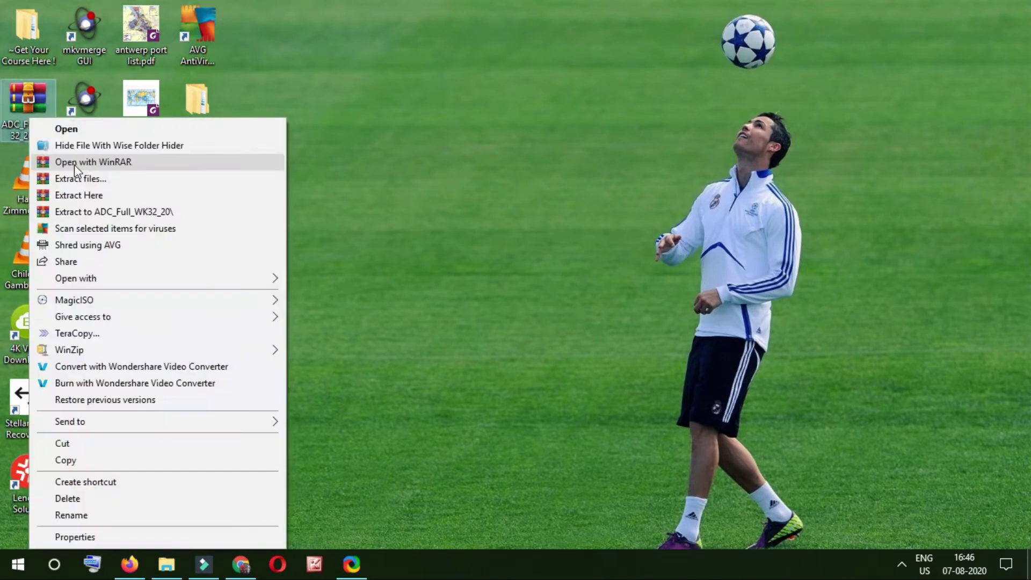
# Extract the zip to an ADC_Full_WK32_20 folder and run its setup.exe.
pyautogui.click(92, 210)
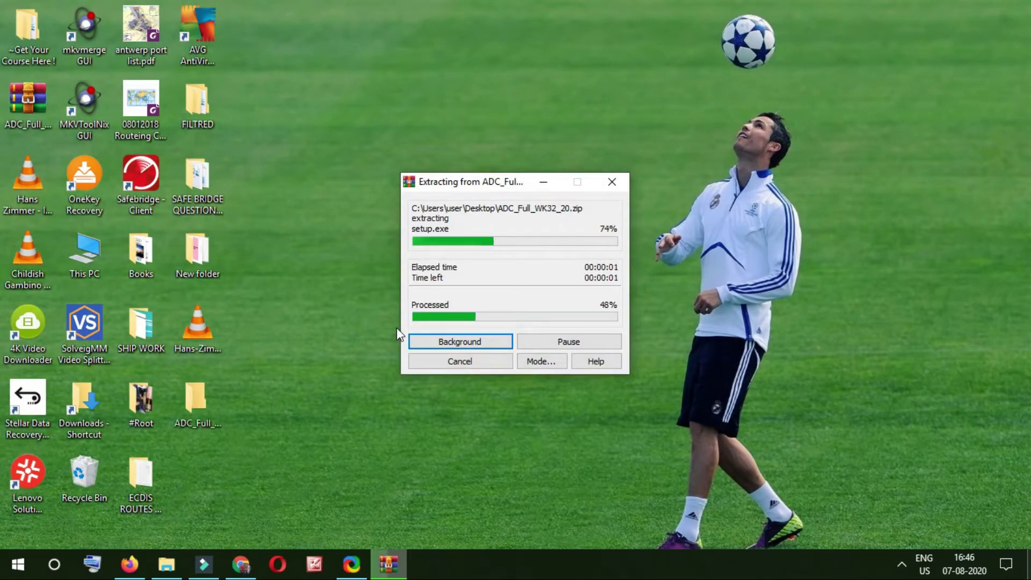
pyautogui.doubleClick(177, 427)
pyautogui.doubleClick(455, 276)
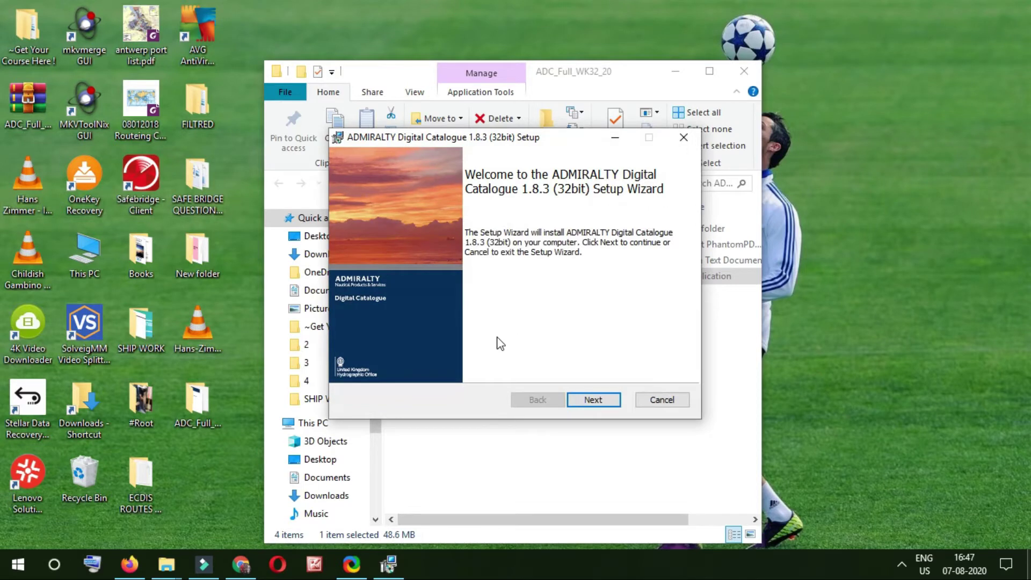
# Install ADMIRALTY Digital Catalogue 1.8.3, accepting the licence and the default Program Files folder.
pyautogui.click(585, 400)
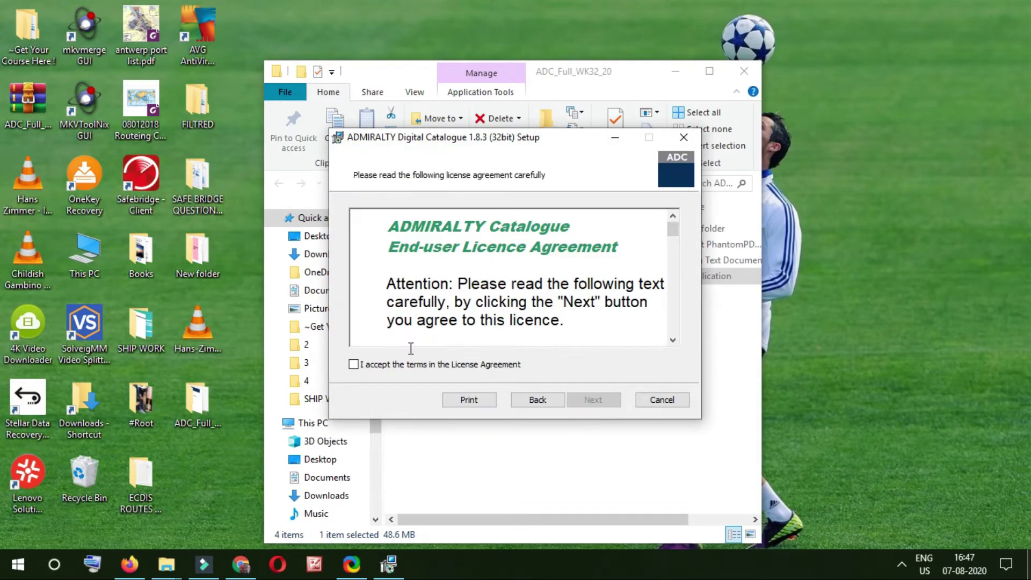
pyautogui.click(427, 366)
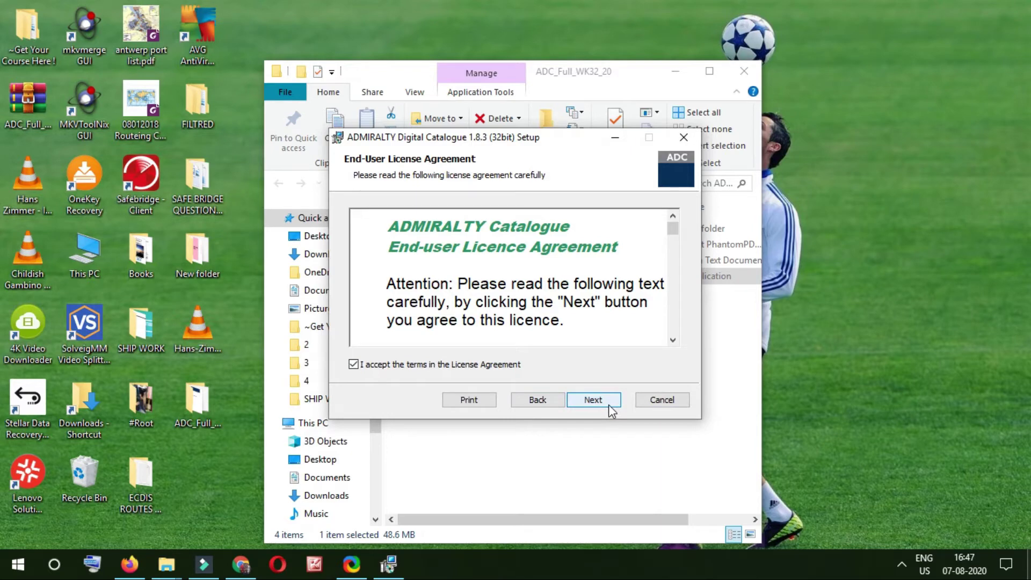
pyautogui.click(608, 408)
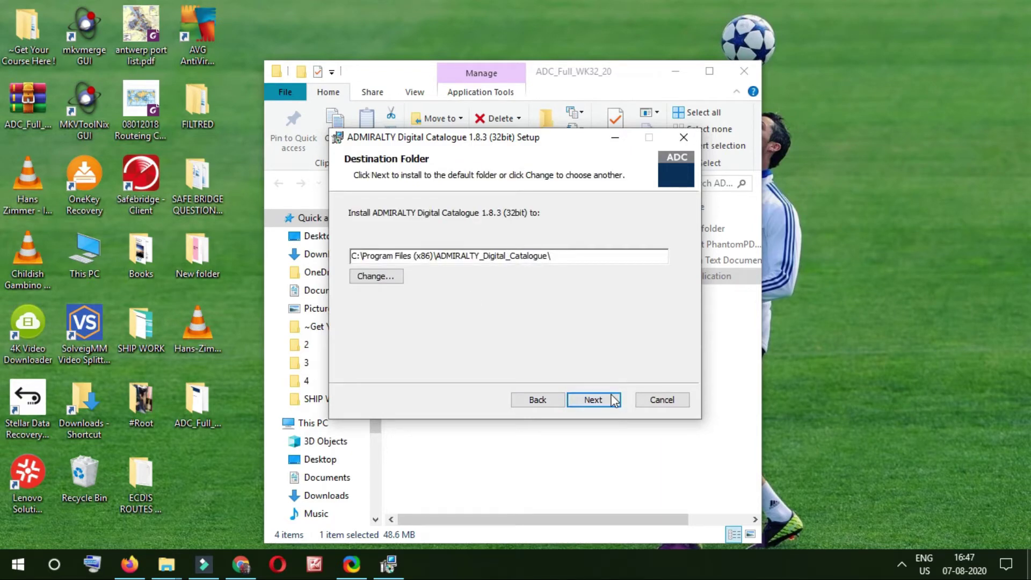
pyautogui.click(612, 400)
pyautogui.click(580, 400)
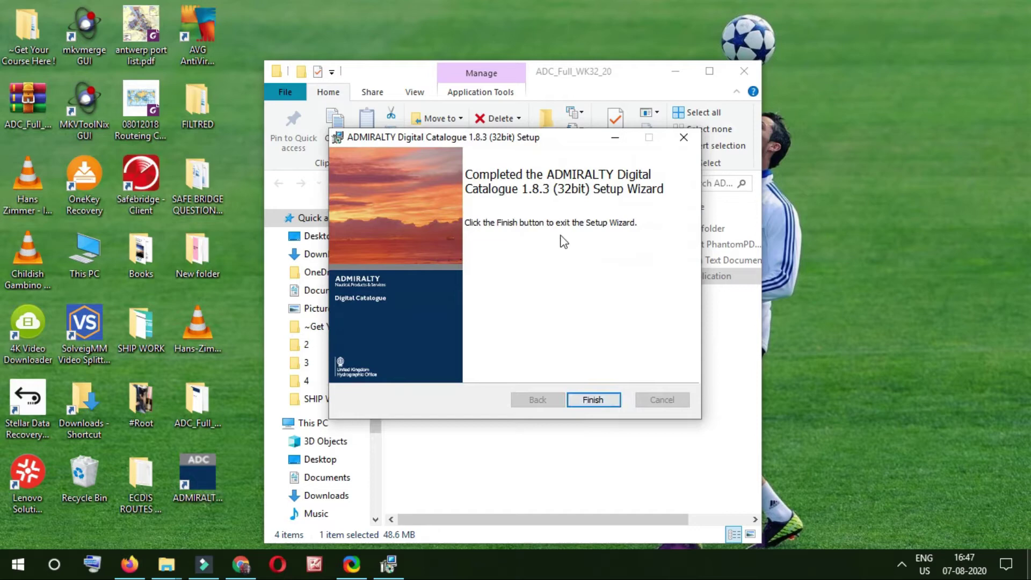
pyautogui.click(601, 405)
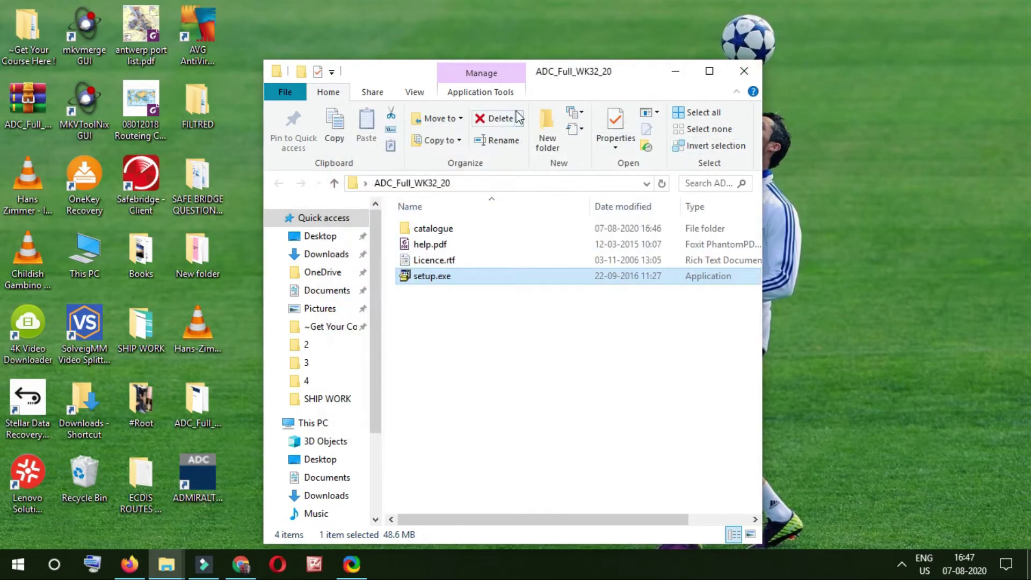
# Launch ADMIRALTY Digital Catalogue from its desktop shortcut and maximize the program window.
pyautogui.moveTo(610, 69); pyautogui.dragTo(762, 76)
pyautogui.doubleClick(218, 471)
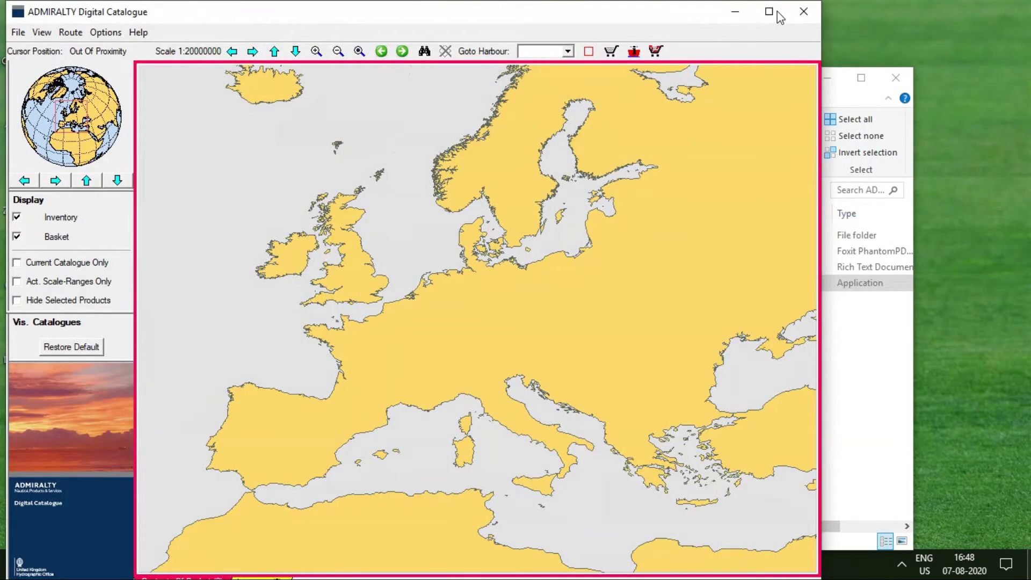
pyautogui.click(769, 12)
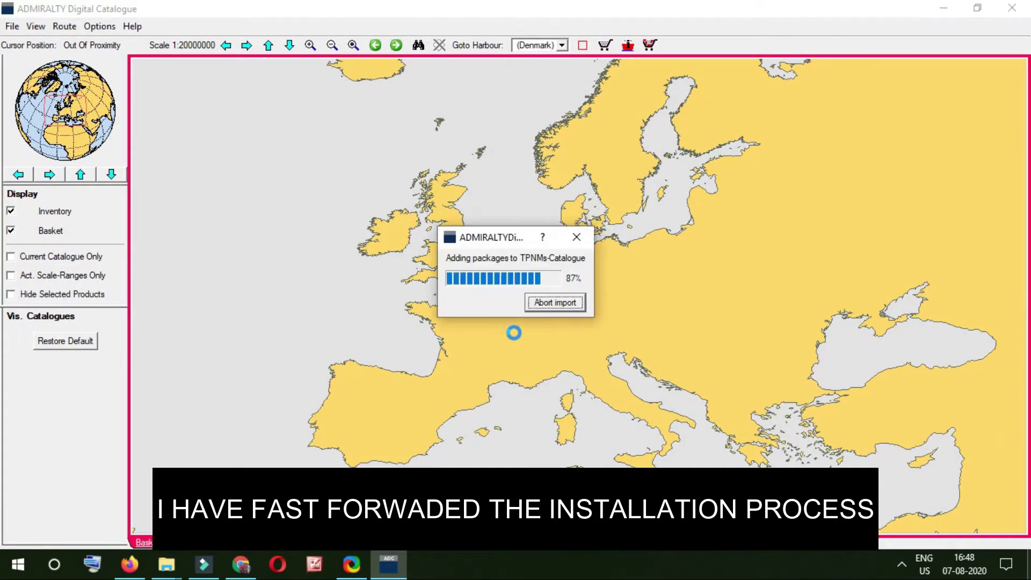
# Review the catalogue status dates, all August 2016, then close the status list.
pyautogui.click(5, 26)
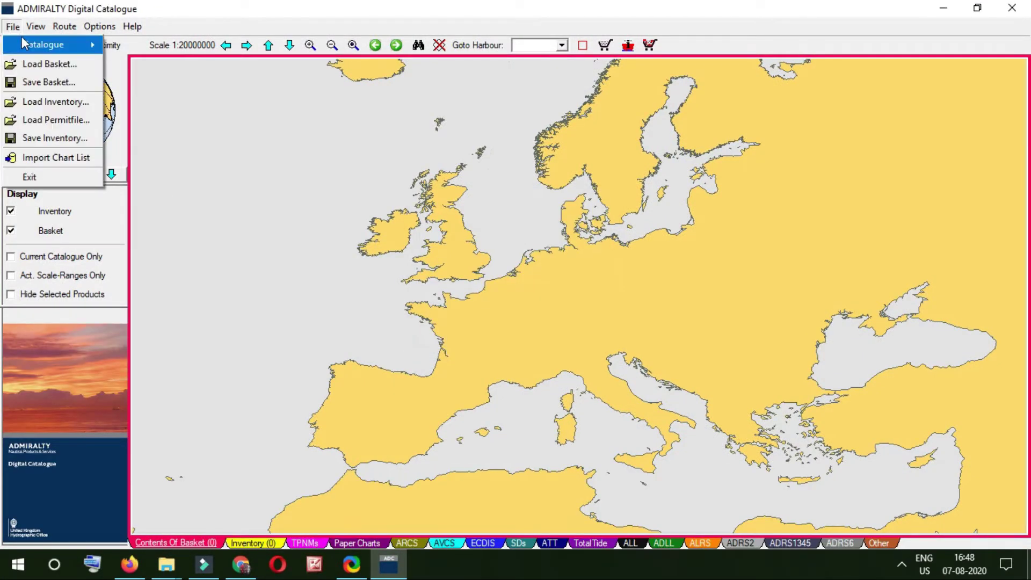
pyautogui.moveTo(44, 44)
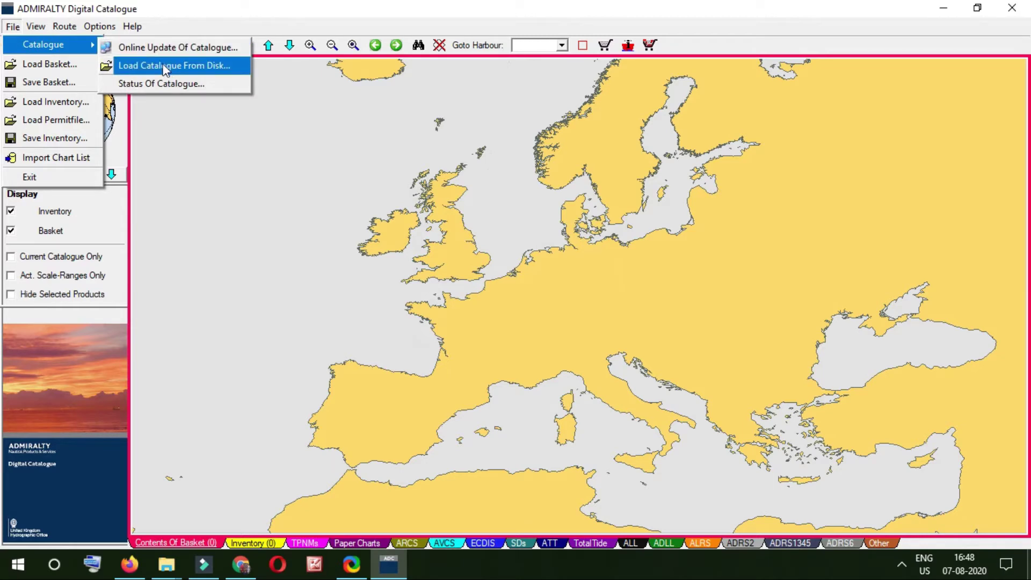
pyautogui.click(161, 83)
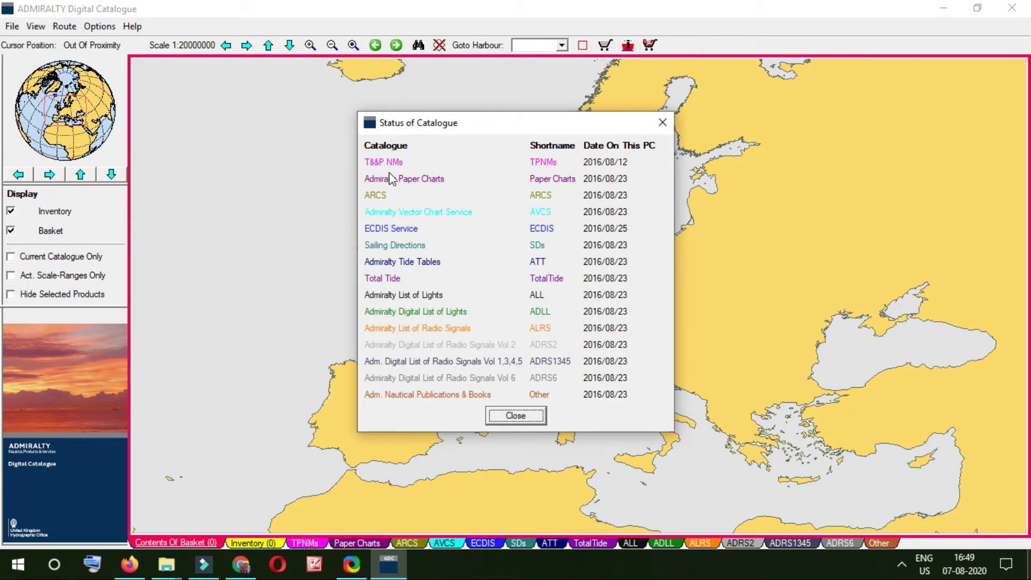
pyautogui.click(534, 423)
pyautogui.click(13, 26)
pyautogui.moveTo(43, 44)
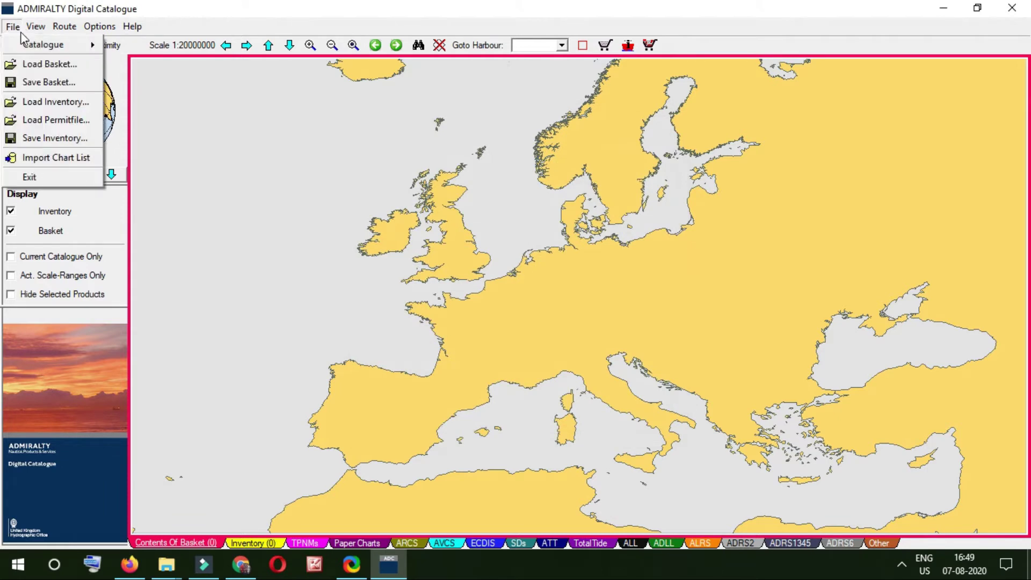
# Start loading a catalogue file from disk and browse to the Desktop.
pyautogui.click(36, 27)
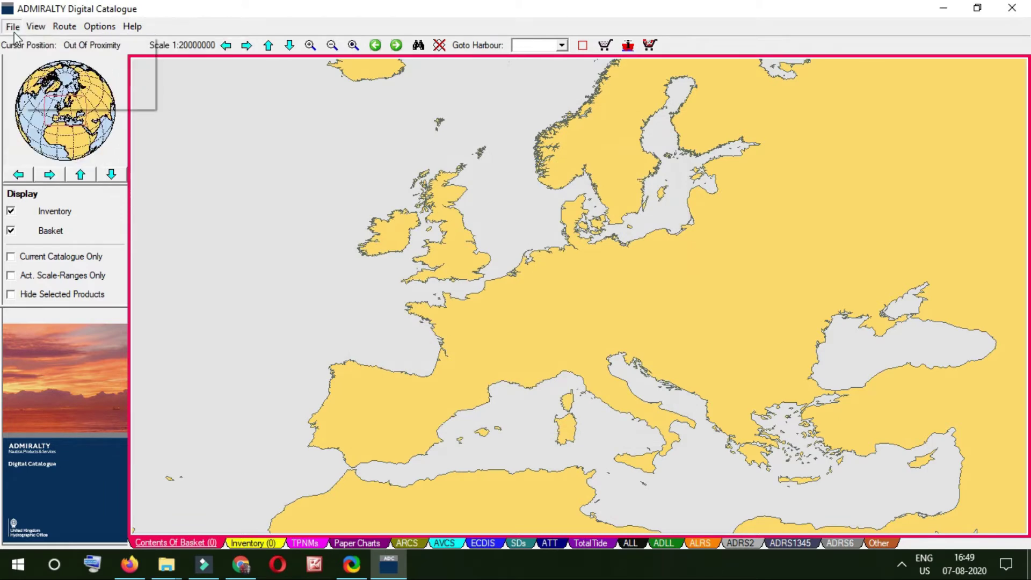
pyautogui.click(13, 27)
pyautogui.moveTo(43, 44)
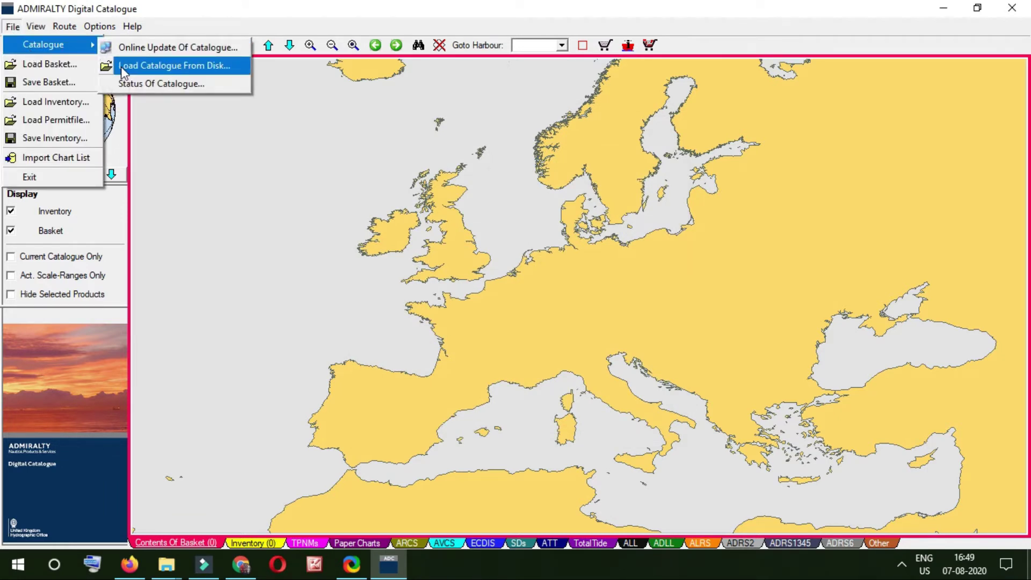
pyautogui.click(172, 65)
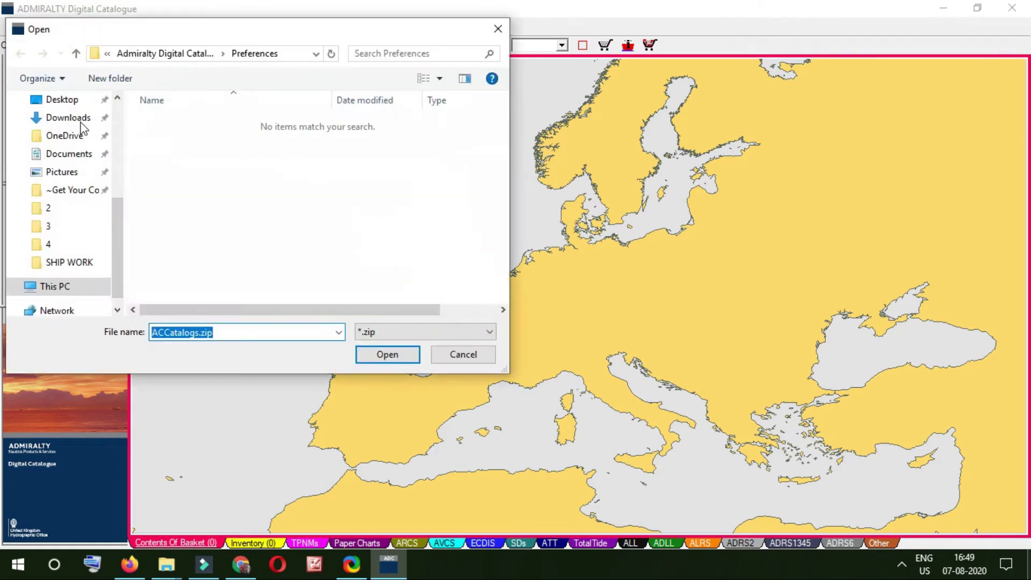
pyautogui.scroll(-3, 81, 126)
pyautogui.click(59, 141)
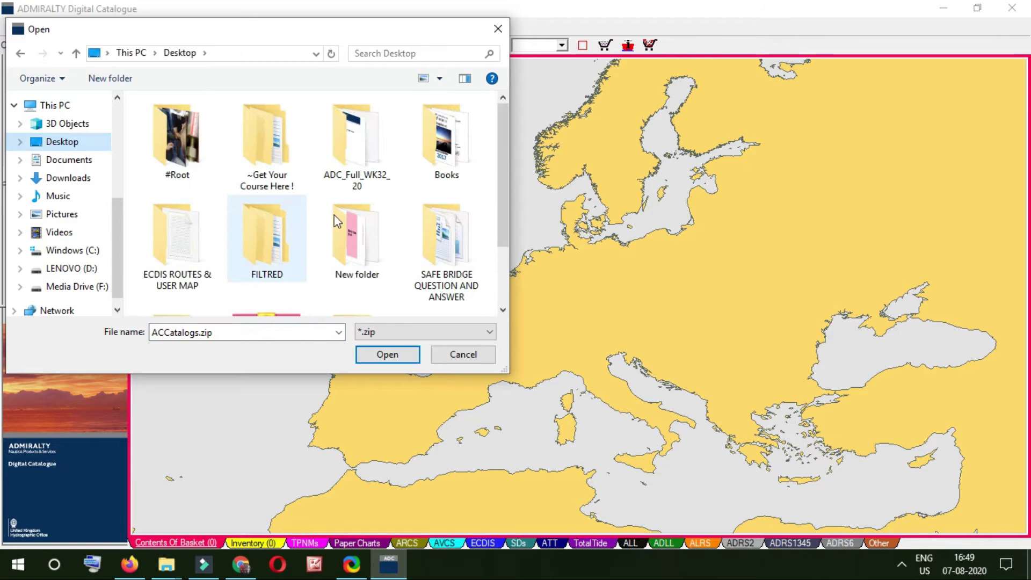
pyautogui.scroll(-2, 421, 236)
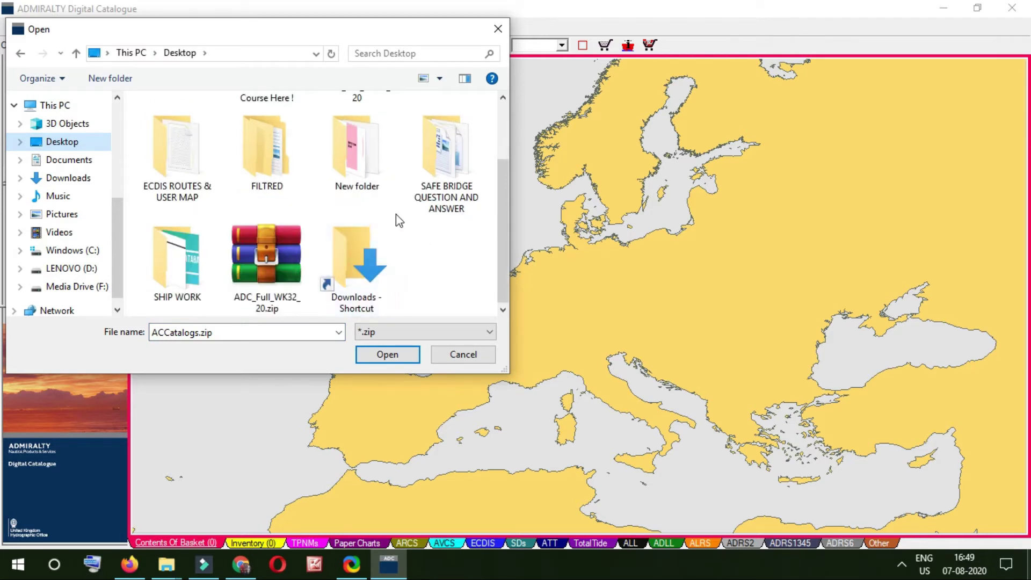
pyautogui.scroll(1, 178, 204)
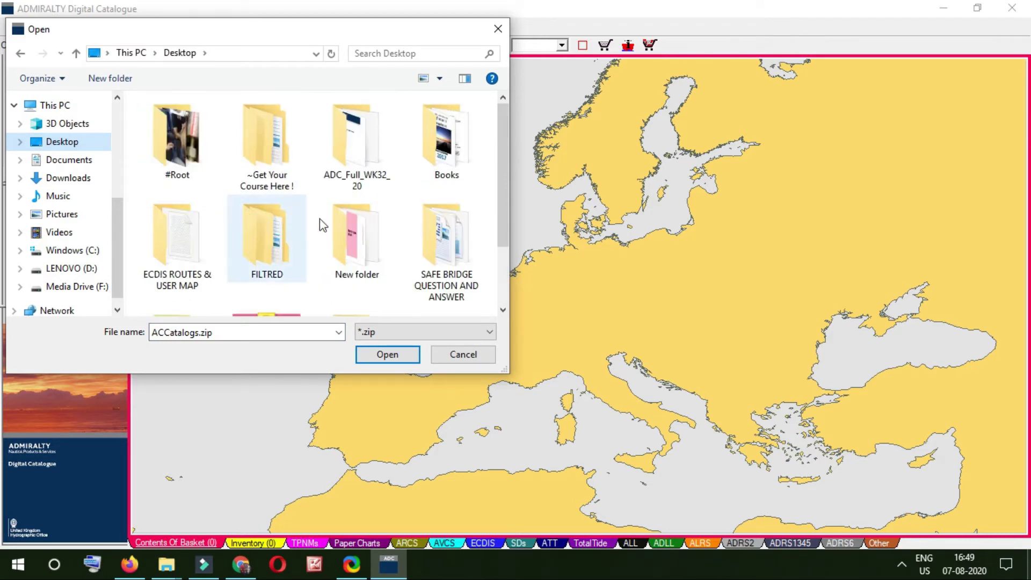
# Load ACCatalogs.zip from ADC_Full_WK32_20\catalogue to list the available updates.
pyautogui.click(356, 145)
pyautogui.click(402, 359)
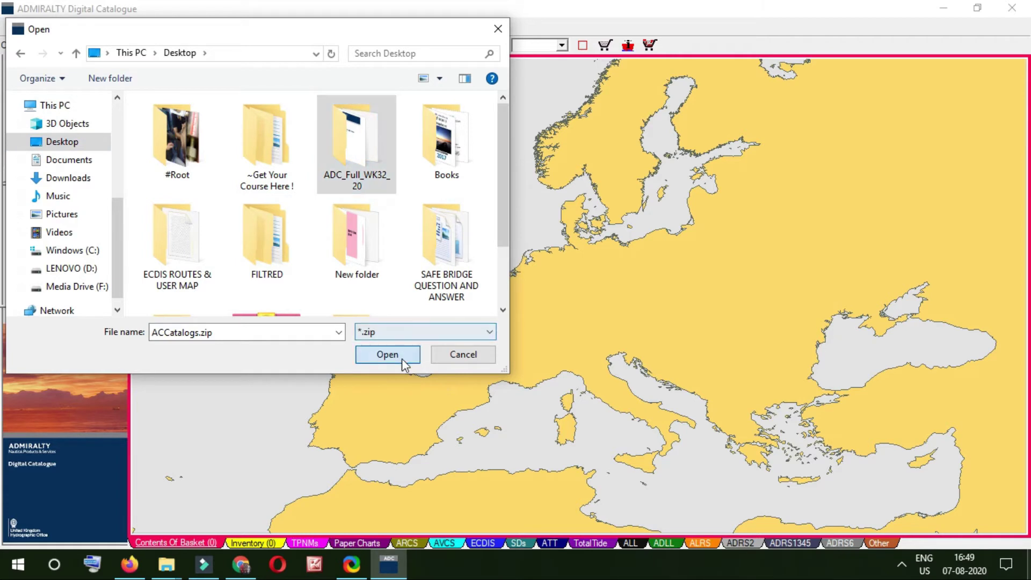
pyautogui.click(193, 128)
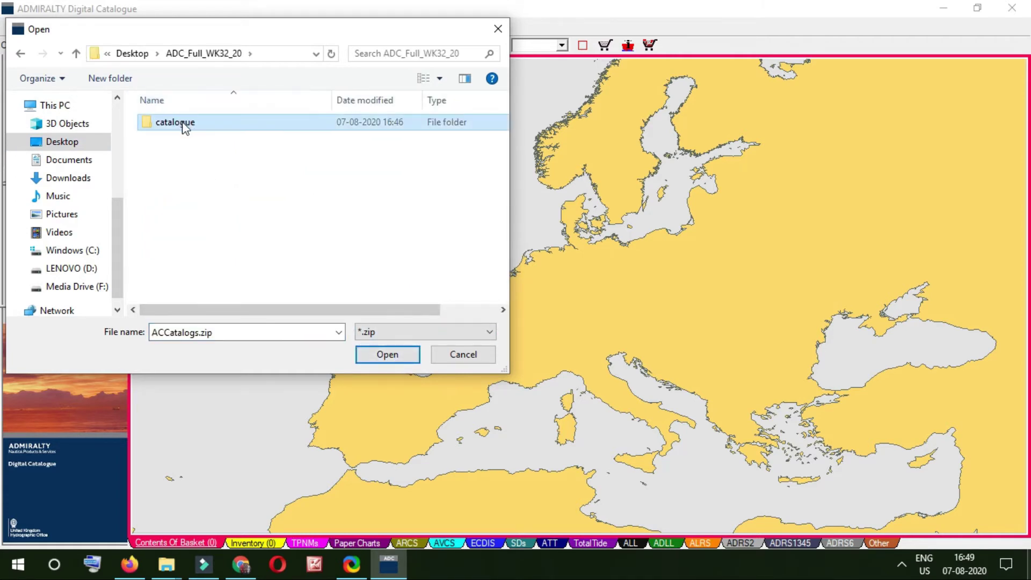
pyautogui.click(396, 356)
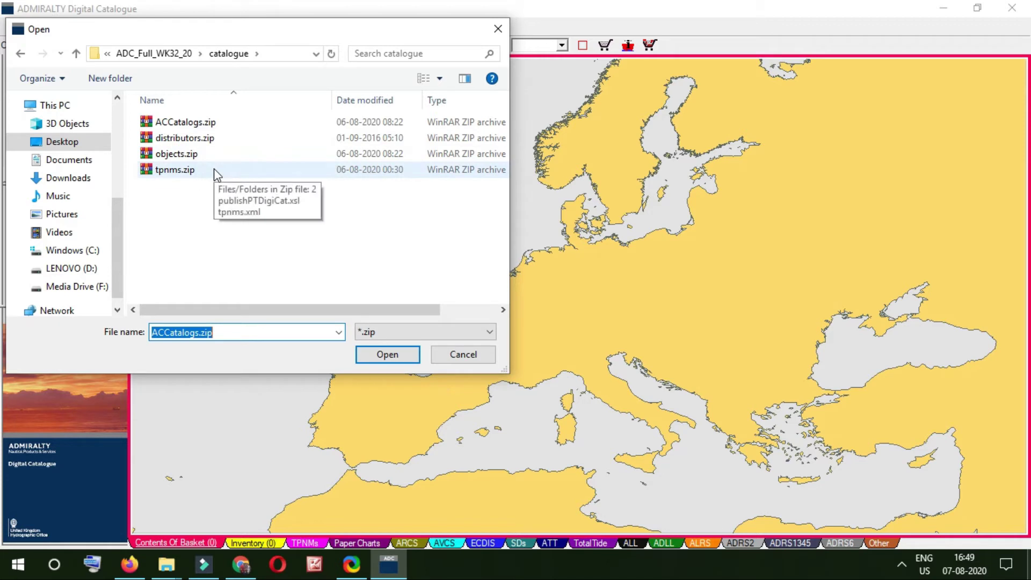
pyautogui.click(202, 122)
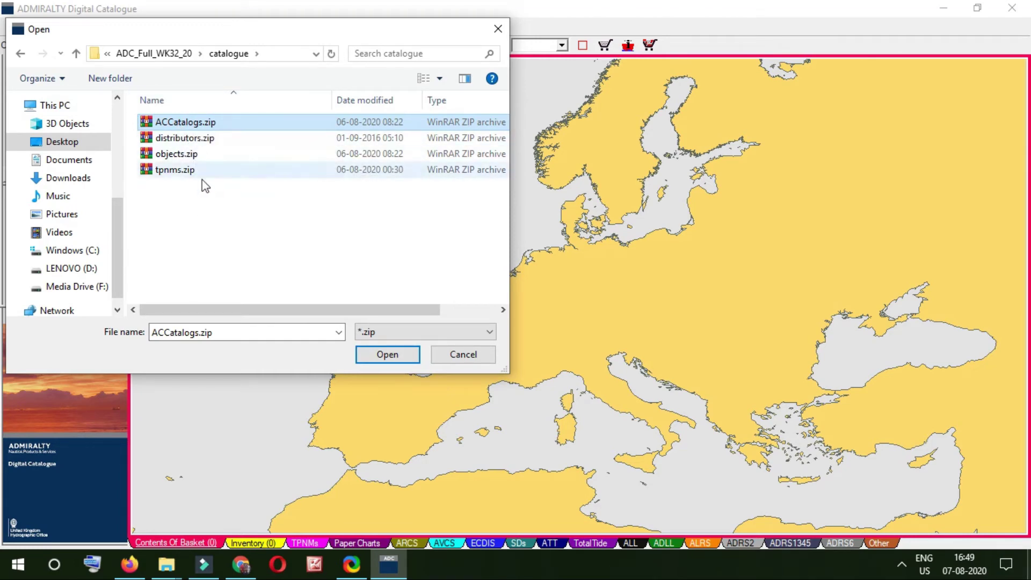
pyautogui.click(412, 361)
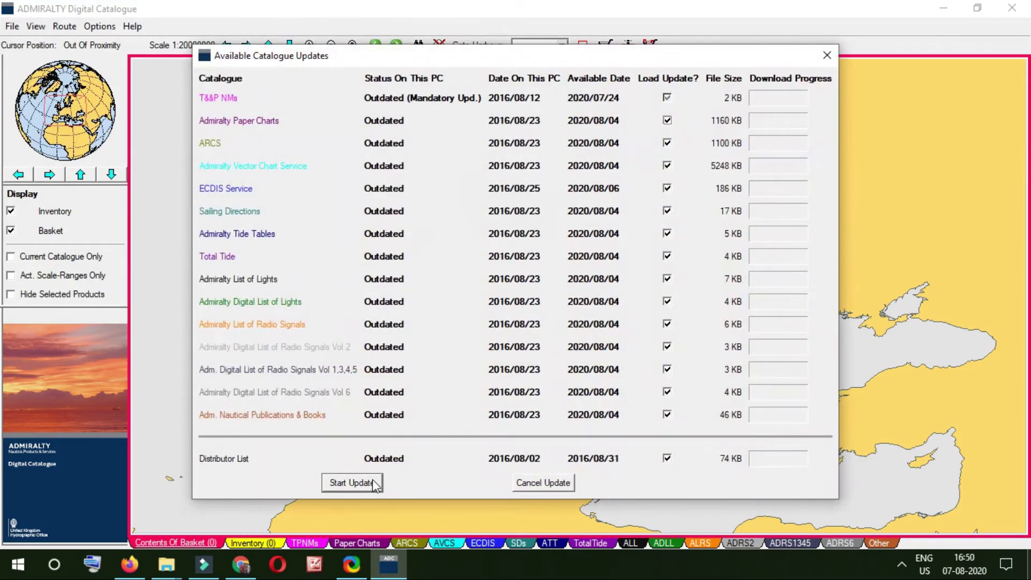
# Update every outdated catalogue with the 2020 data and acknowledge the success message.
pyautogui.click(352, 485)
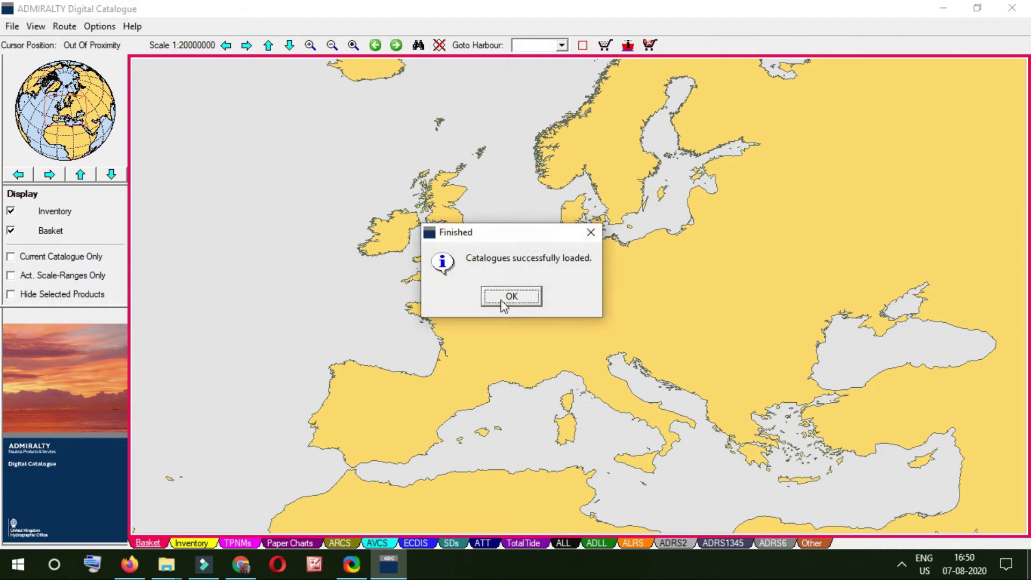
pyautogui.click(502, 301)
# Show Status Of Catalogue to confirm the catalogue dates, mostly 2020/08/04.
pyautogui.click(11, 26)
pyautogui.moveTo(48, 45)
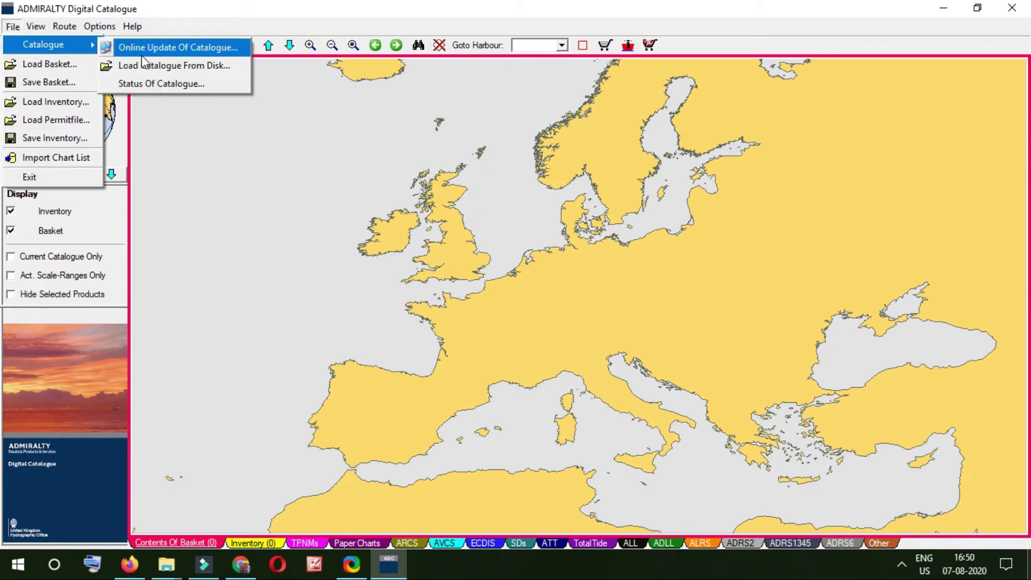
pyautogui.click(160, 83)
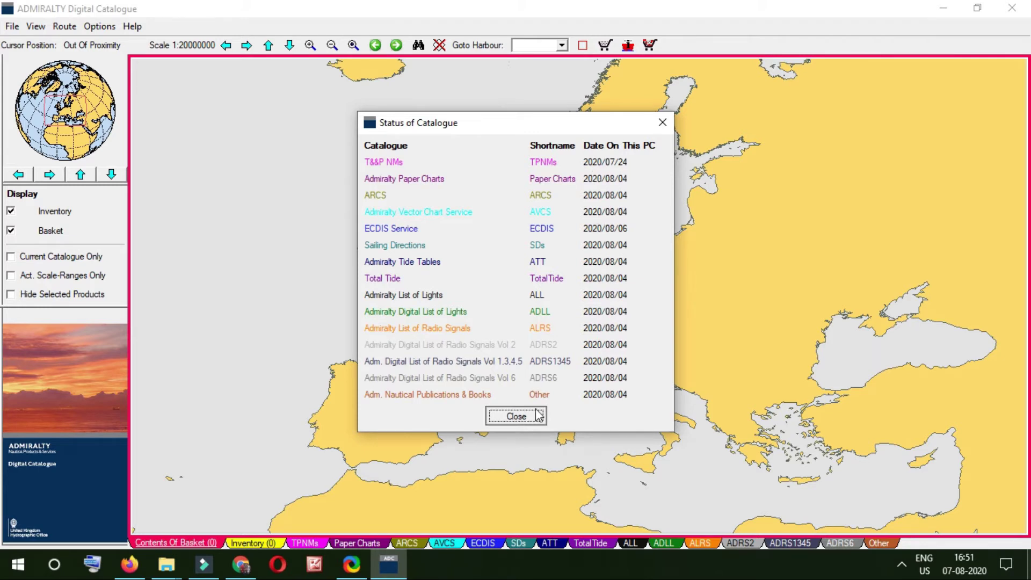
# Close the status summary and show T&P NM outlines on the map, zoomed near Normandy.
pyautogui.click(515, 416)
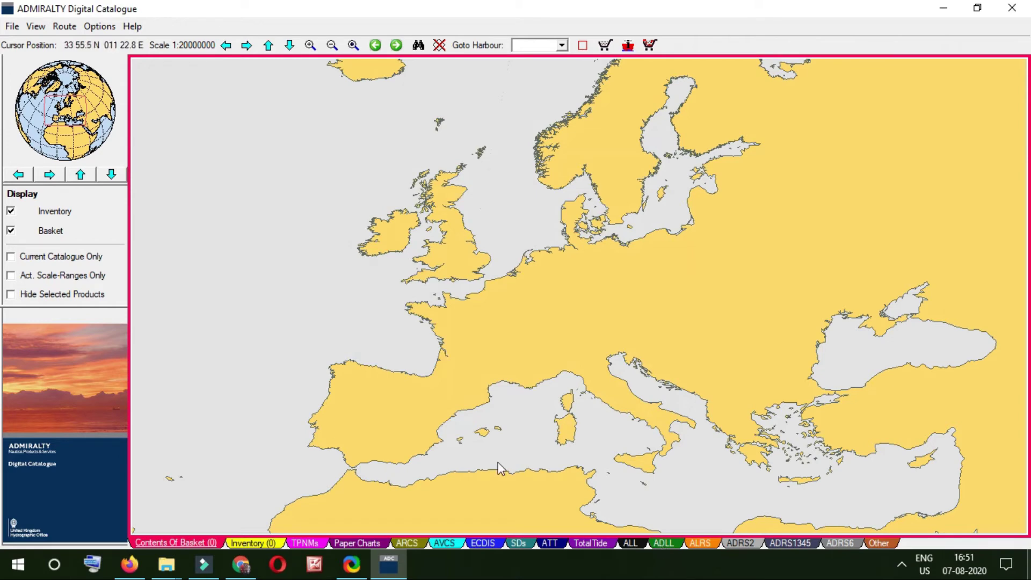
pyautogui.click(319, 542)
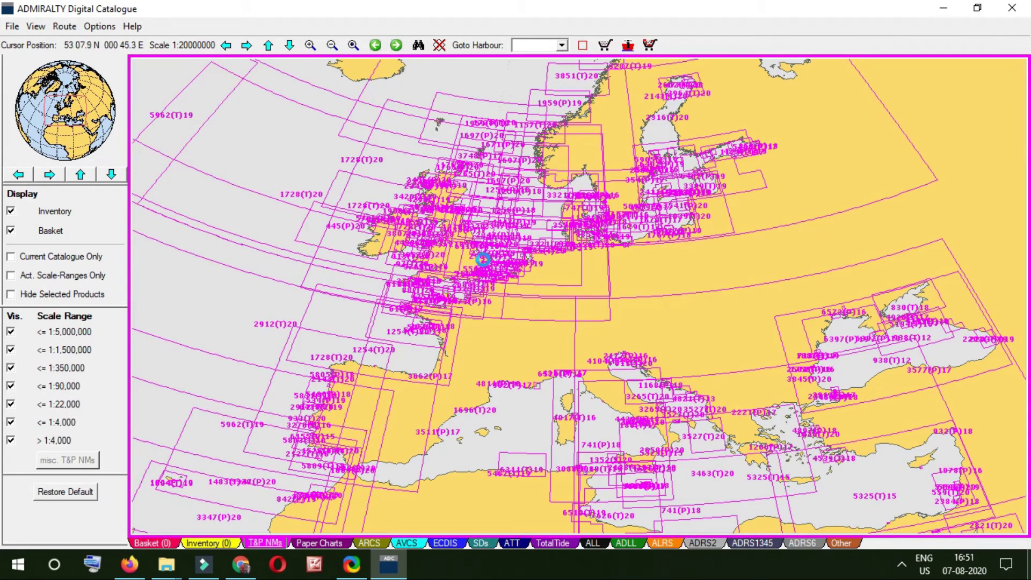
pyautogui.click(491, 315)
pyautogui.scroll(-1, 491, 315)
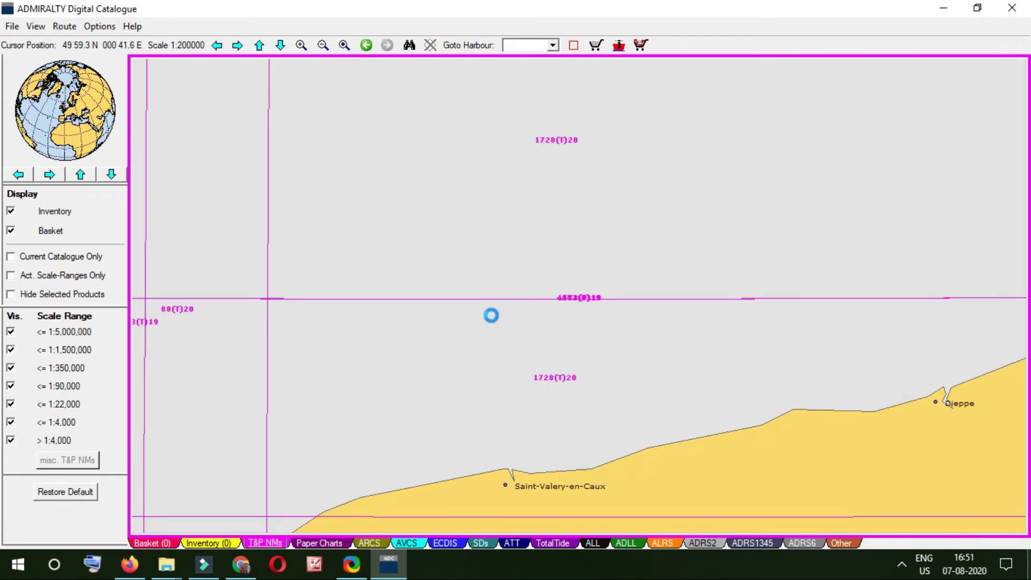
pyautogui.scroll(-2, 491, 315)
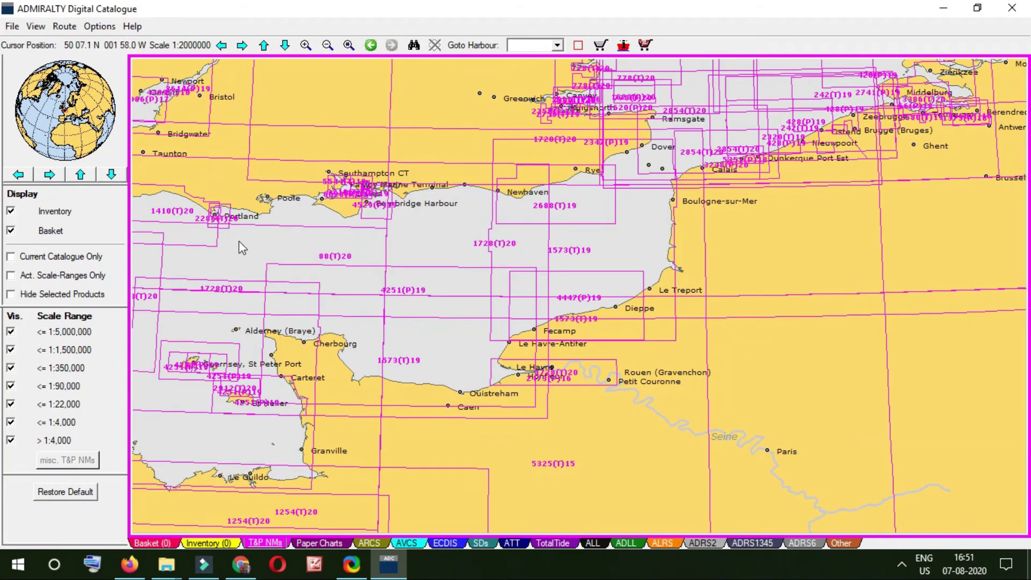
# Pan around Brittany and the Biscay coast, then zoom out over Western Europe.
pyautogui.click(221, 46)
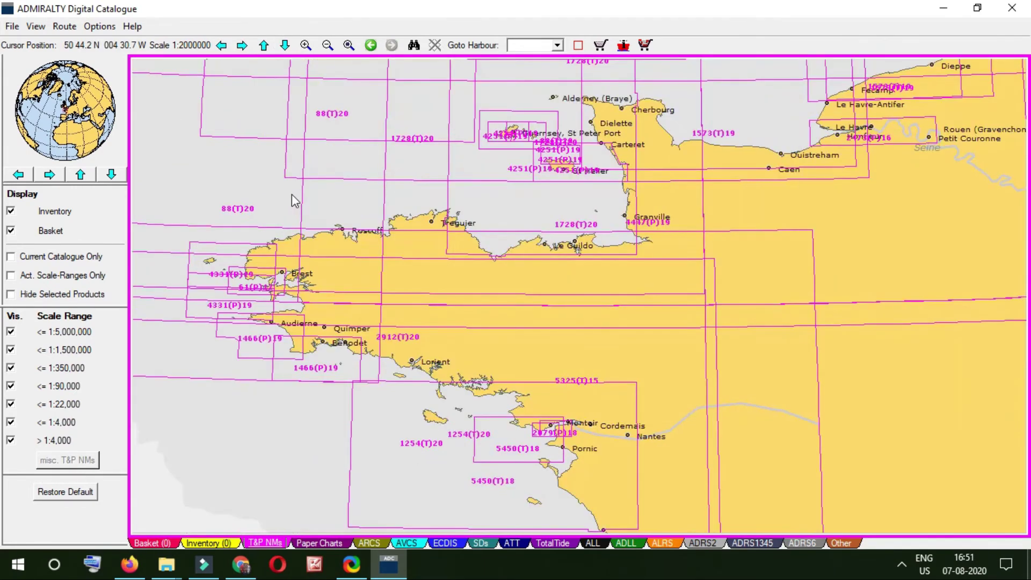
pyautogui.press('Down')
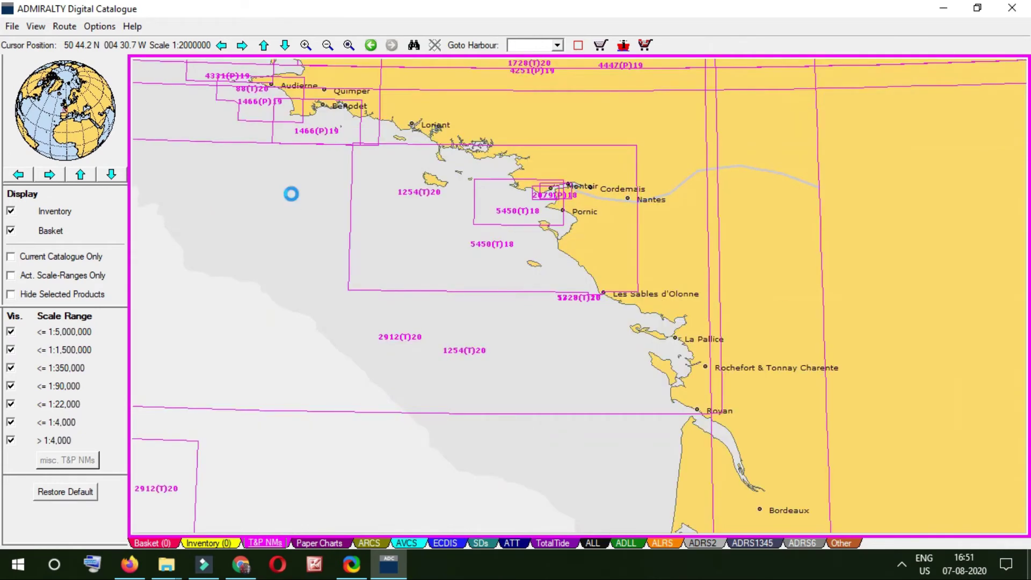
pyautogui.press('Down')
pyautogui.press('Up')
pyautogui.press('Up')
pyautogui.press('-')
pyautogui.press('-')
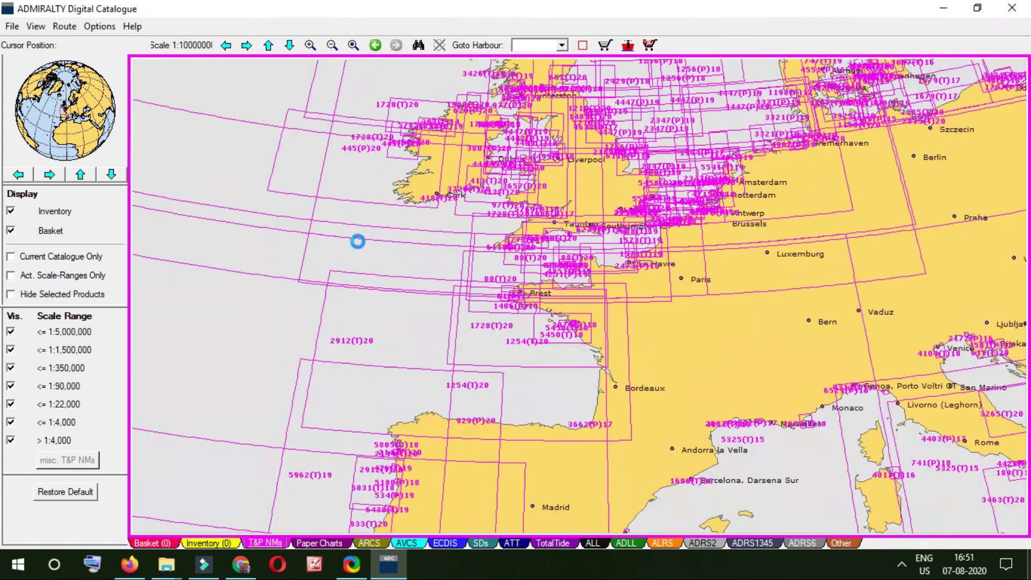
pyautogui.press('-')
pyautogui.press('-')
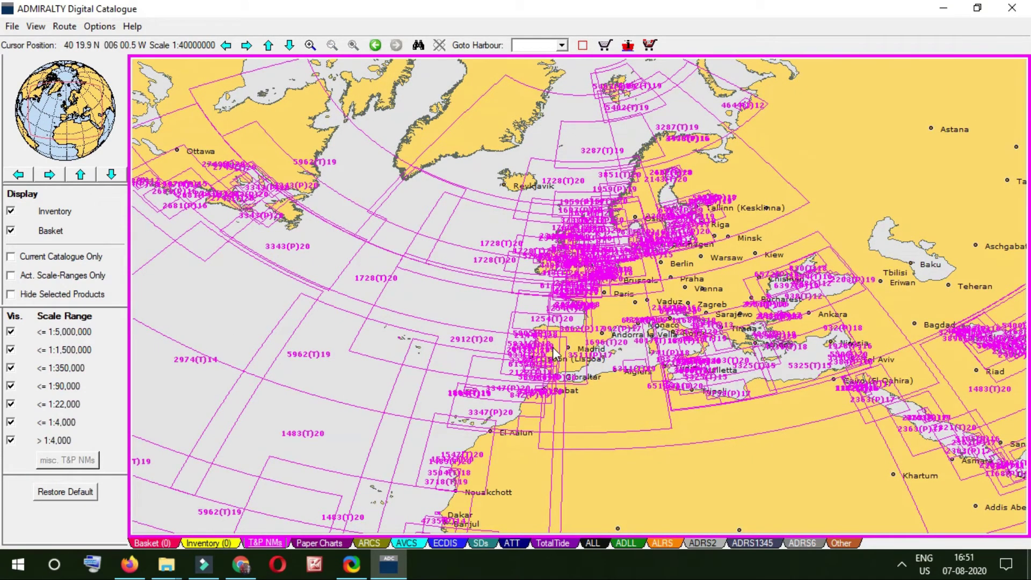
# Start creating a new route from the Route menu.
pyautogui.click(65, 26)
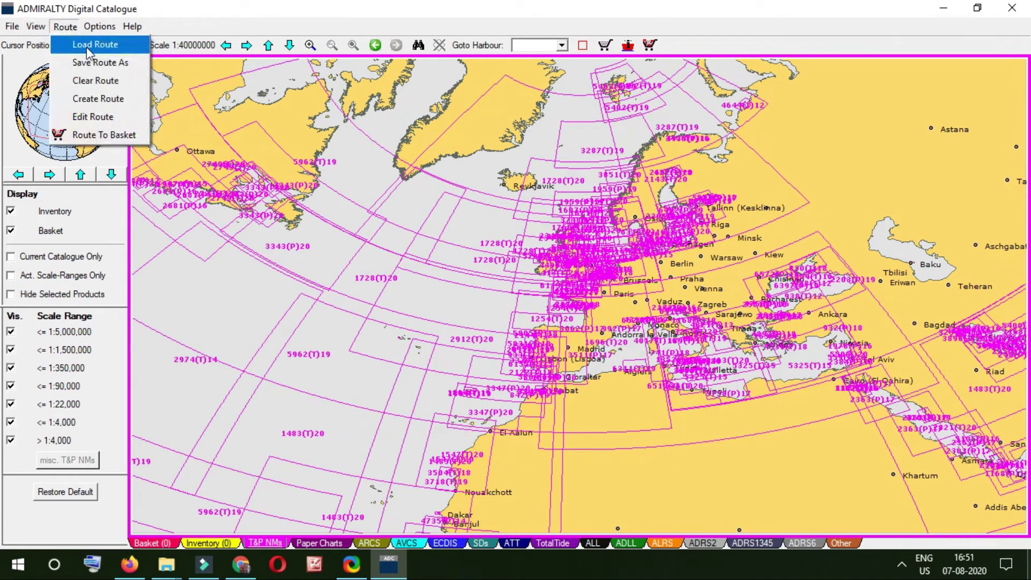
pyautogui.click(111, 99)
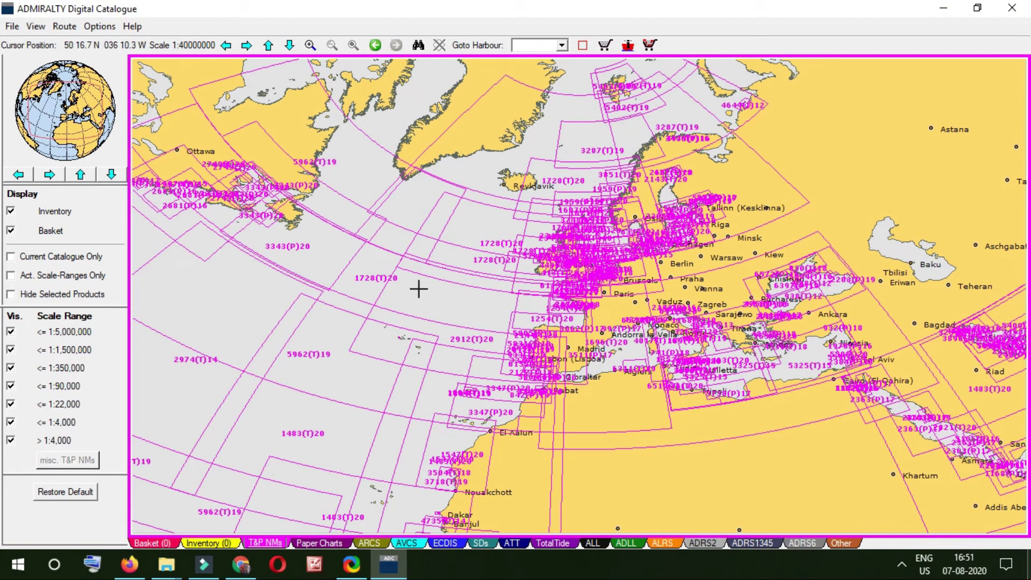
pyautogui.scroll(1, 567, 386)
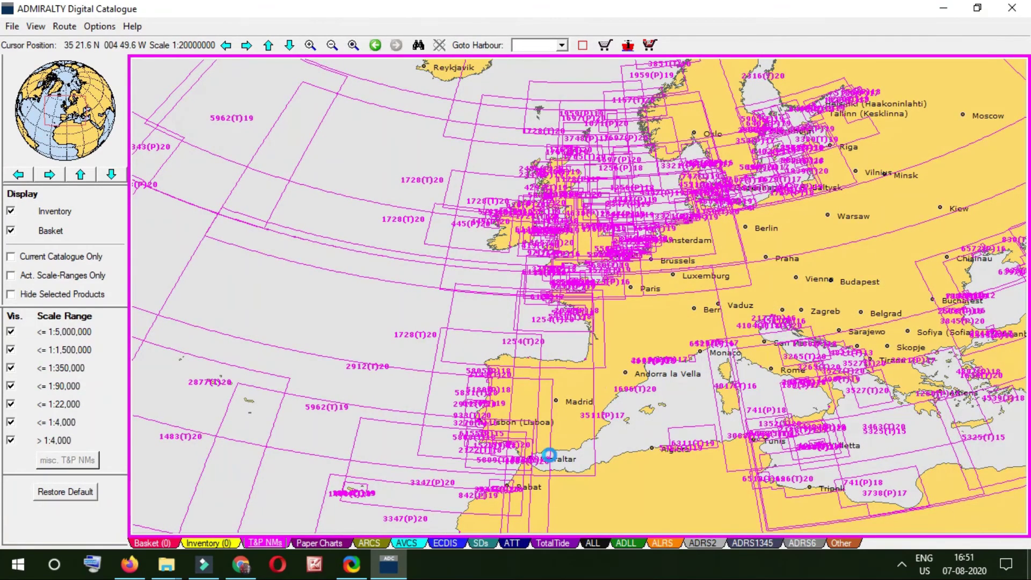
pyautogui.scroll(1, 553, 459)
pyautogui.scroll(-1, 604, 409)
# Frame the map on Iberia and the Strait of Gibraltar.
pyautogui.press('Down')
pyautogui.scroll(1, 604, 409)
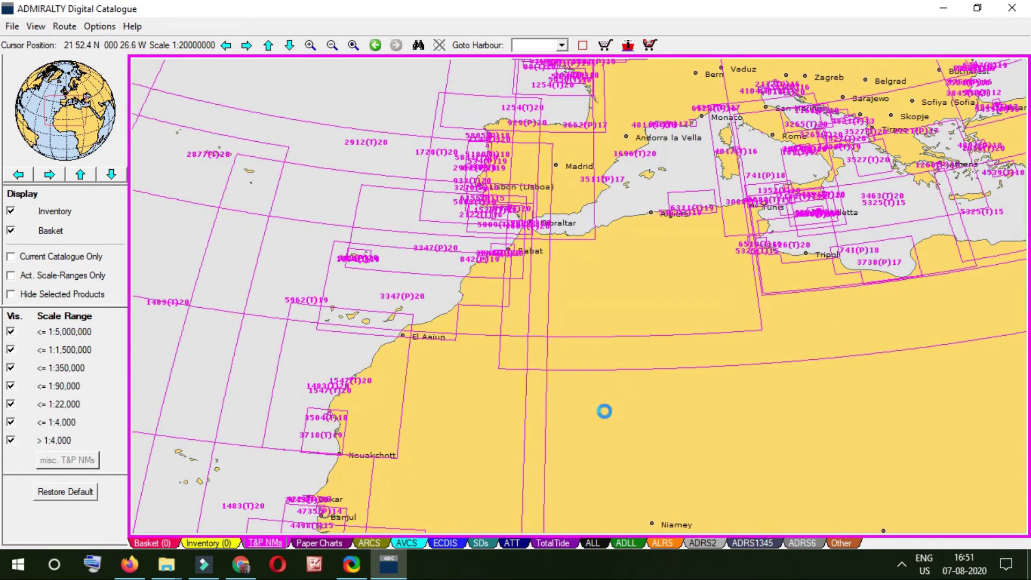
pyautogui.scroll(1, 537, 163)
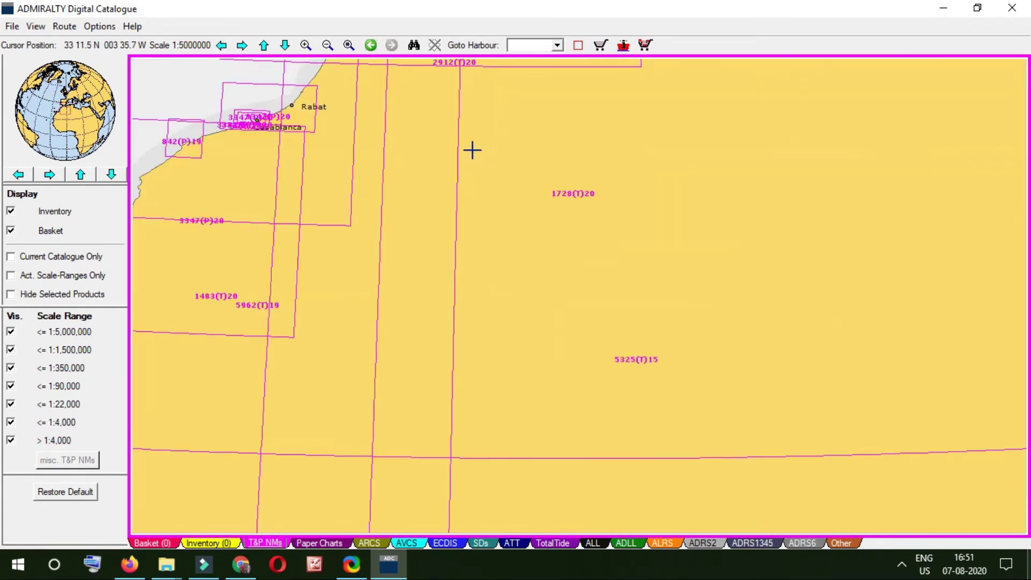
pyautogui.press('Up')
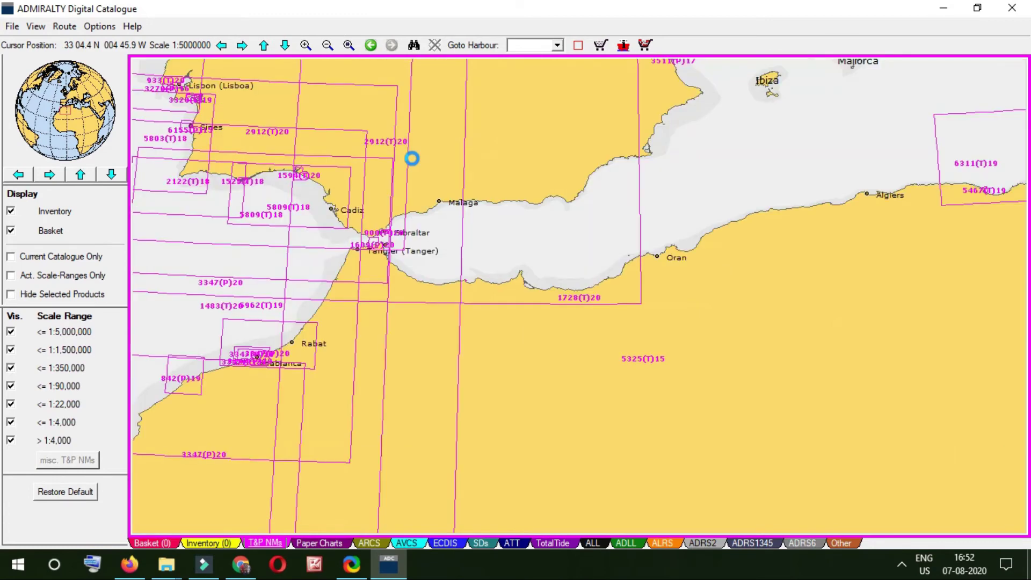
pyautogui.press('Up')
pyautogui.press('Up')
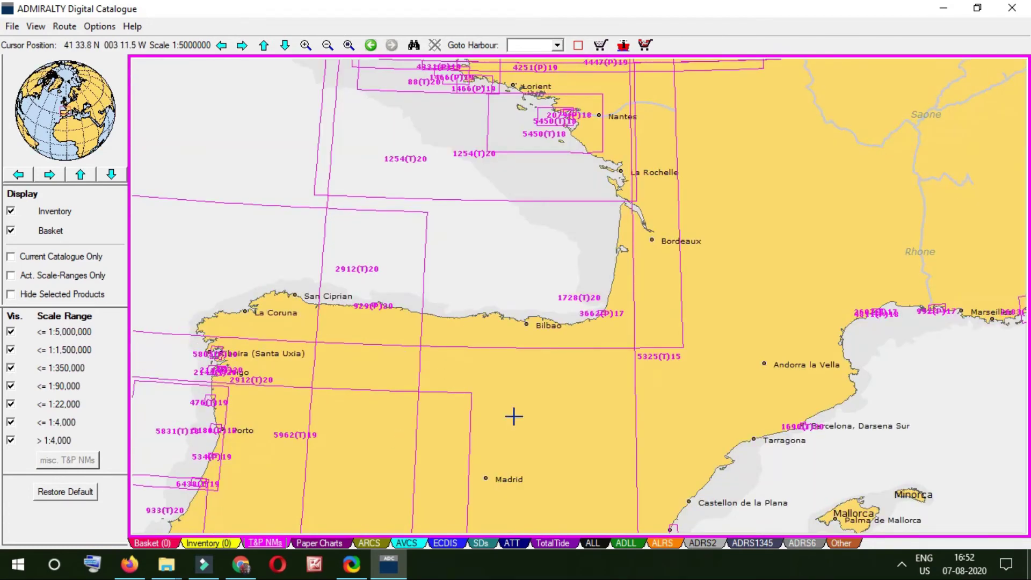
pyautogui.press('Down')
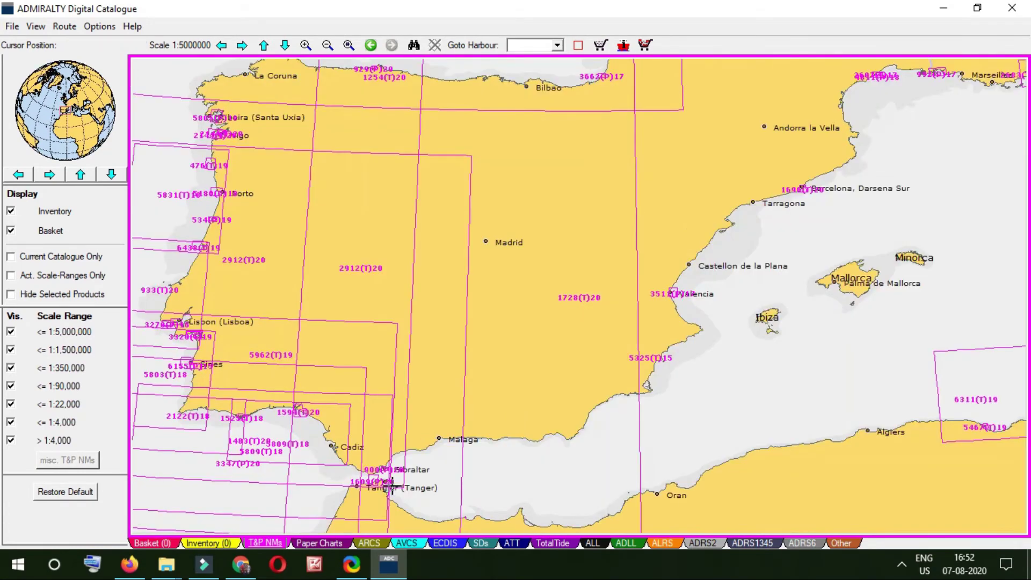
# Start the route at Gibraltar and add waypoints along the Algerian coast.
pyautogui.click(382, 473)
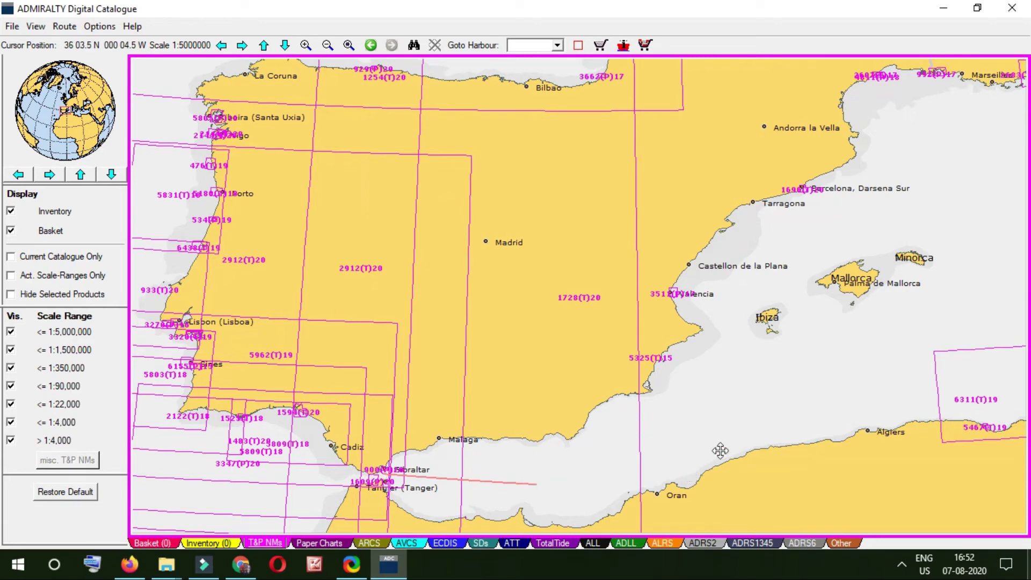
pyautogui.click(865, 388)
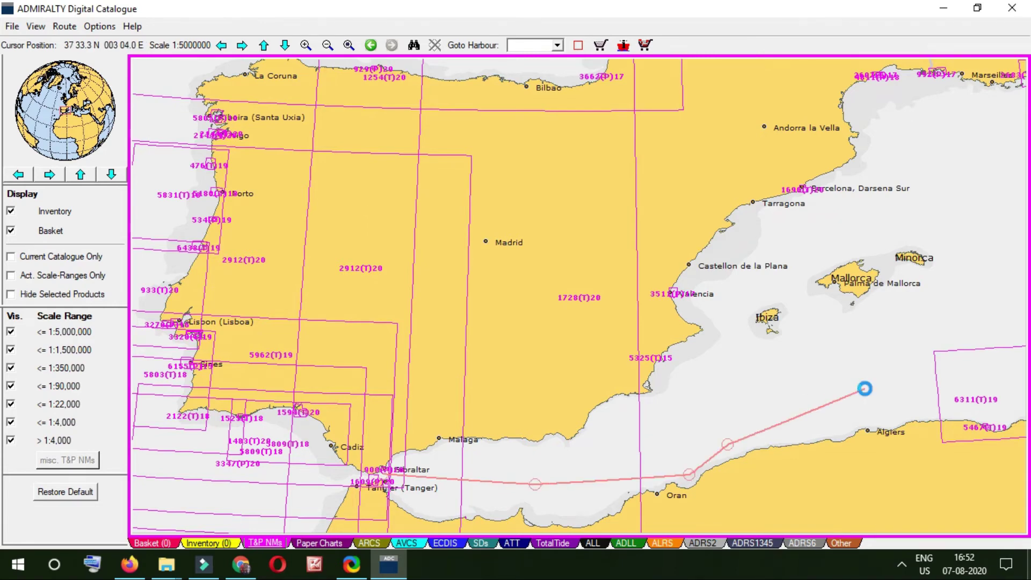
pyautogui.press('Right')
pyautogui.press('Right')
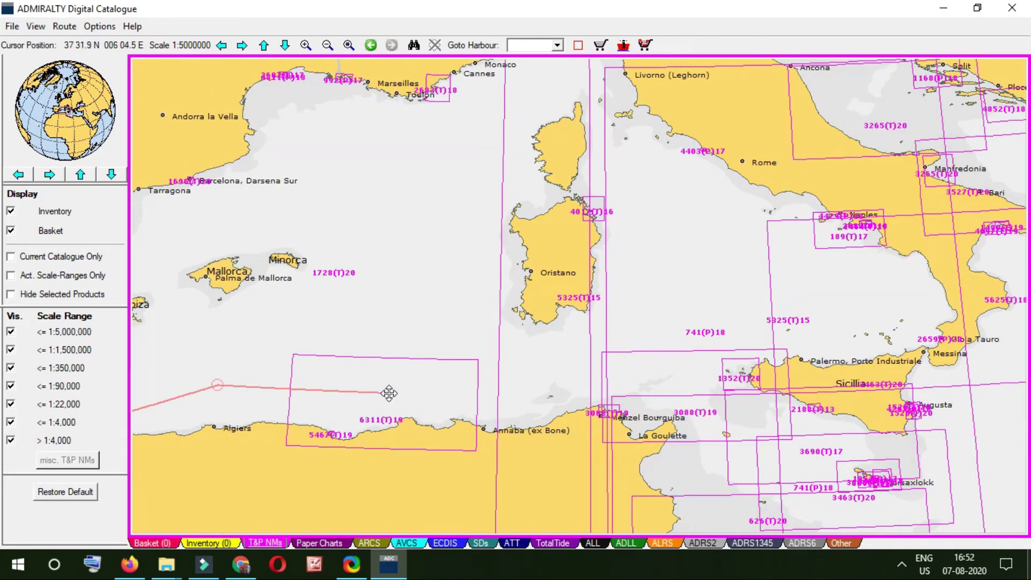
pyautogui.click(389, 391)
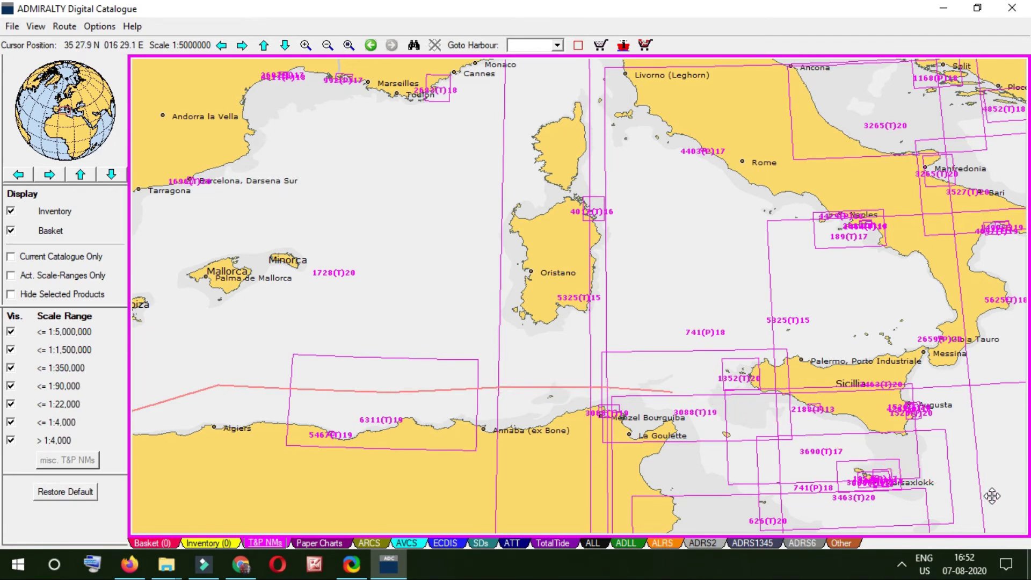
# Extend the route east past Crete to a final waypoint off Haifa.
pyautogui.press('Right')
pyautogui.press('Right')
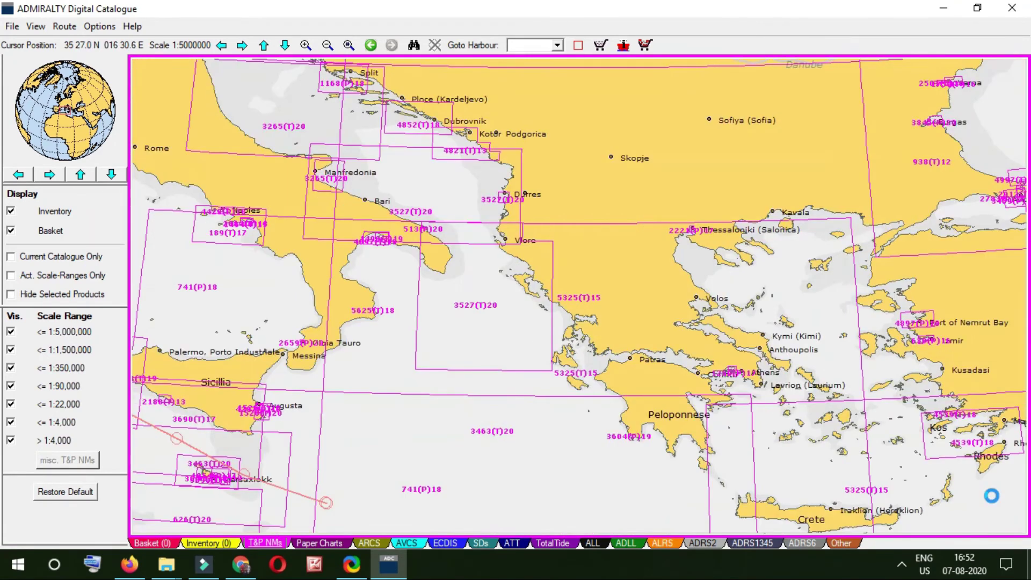
pyautogui.press('Right')
pyautogui.press('Right')
pyautogui.press('Down')
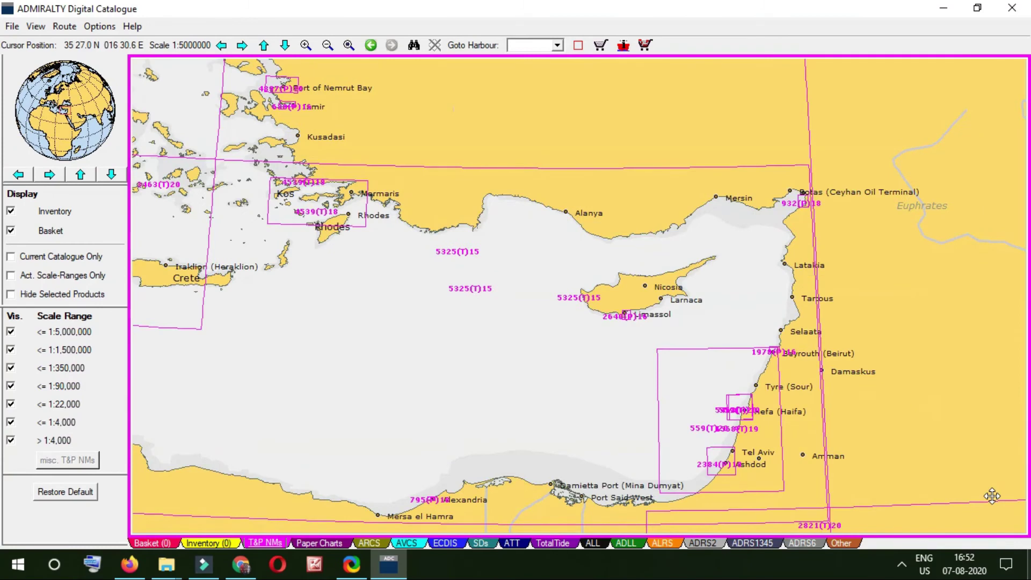
pyautogui.press('Left')
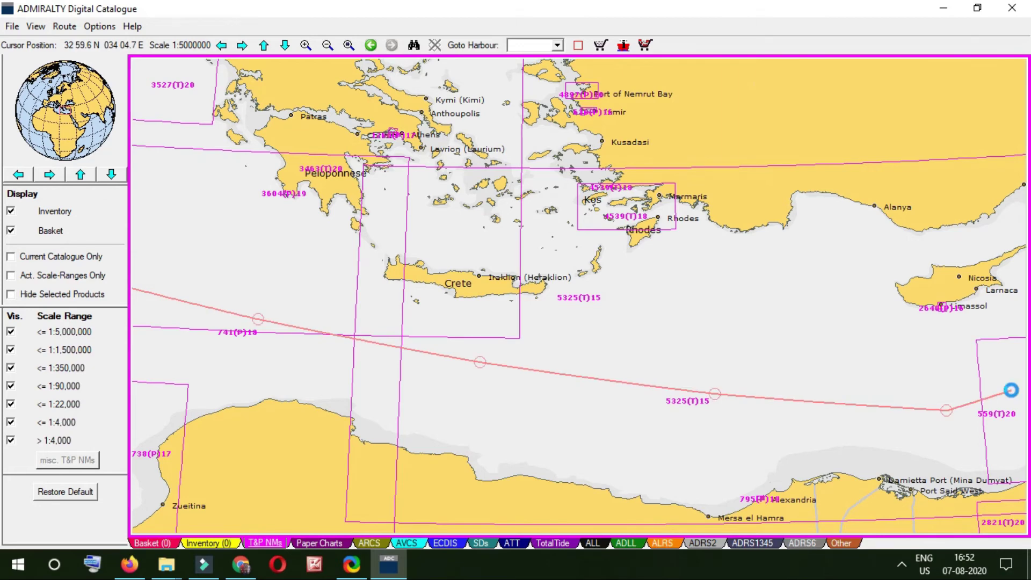
pyautogui.click(1012, 390)
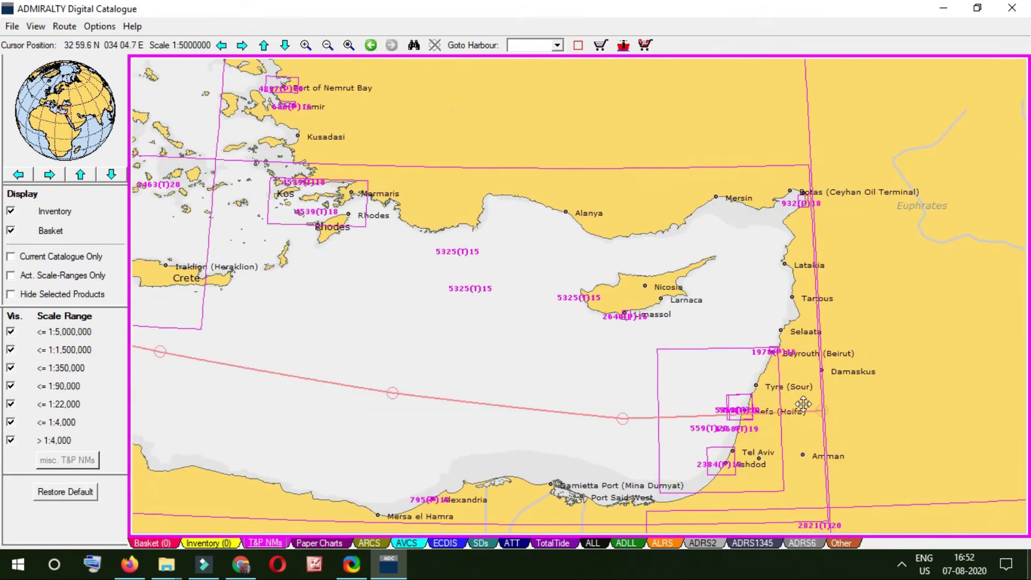
pyautogui.click(740, 409)
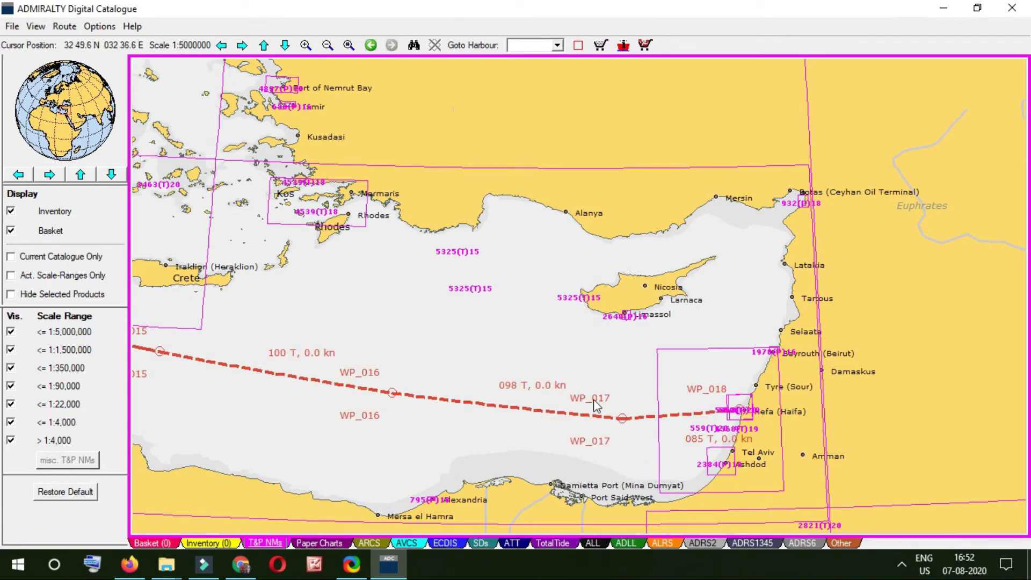
# Pan back west toward Sicily and zoom out to 1:10,000,000.
pyautogui.click(423, 444)
pyautogui.press('Left')
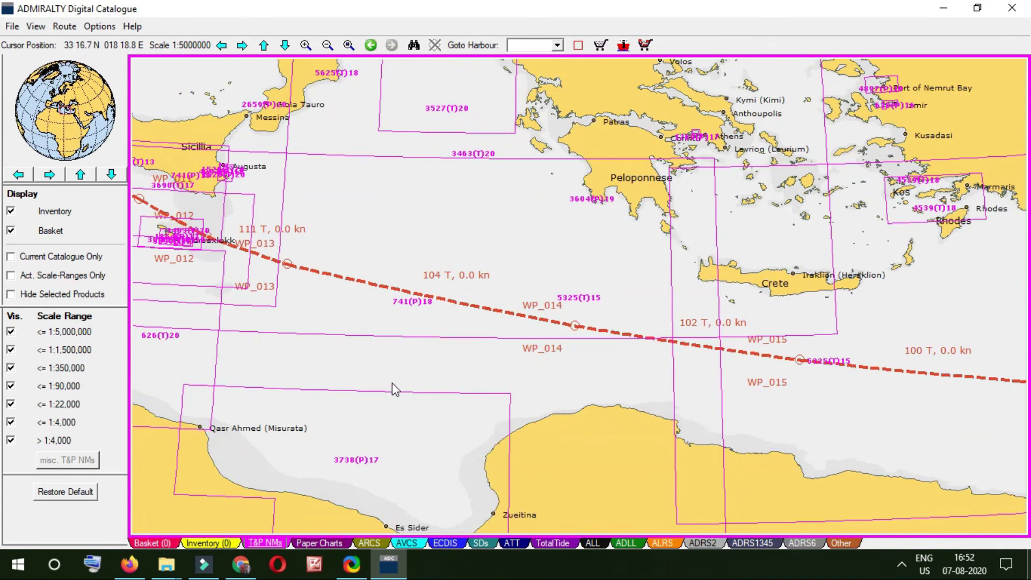
pyautogui.scroll(-1, 415, 225)
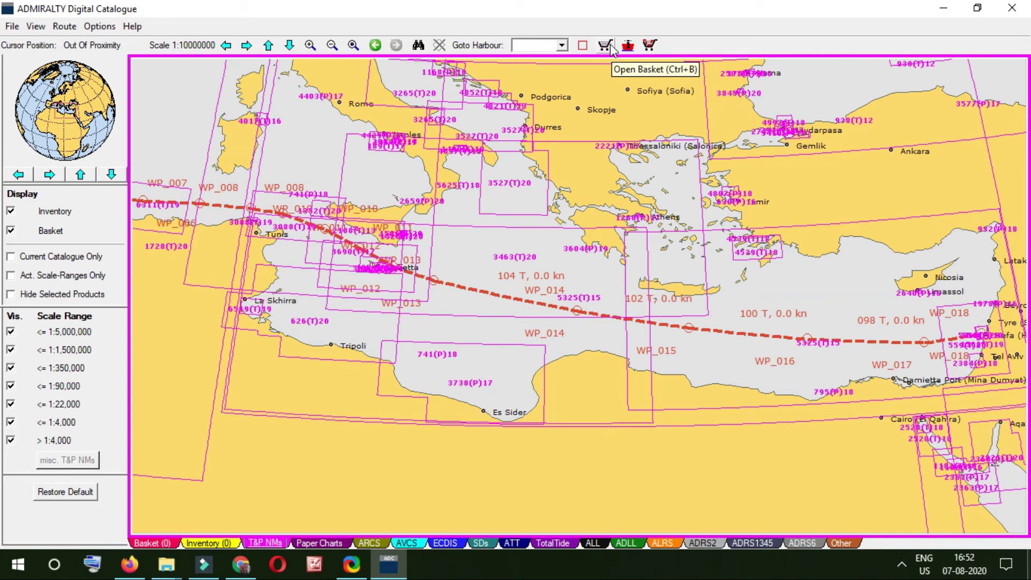
pyautogui.click(651, 46)
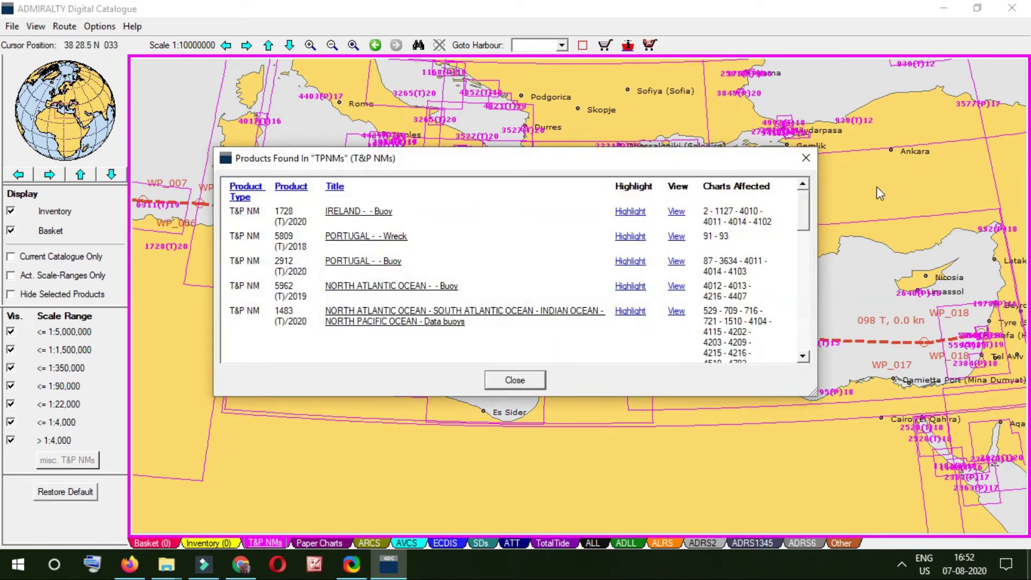
pyautogui.moveTo(804, 212); pyautogui.dragTo(804, 337)
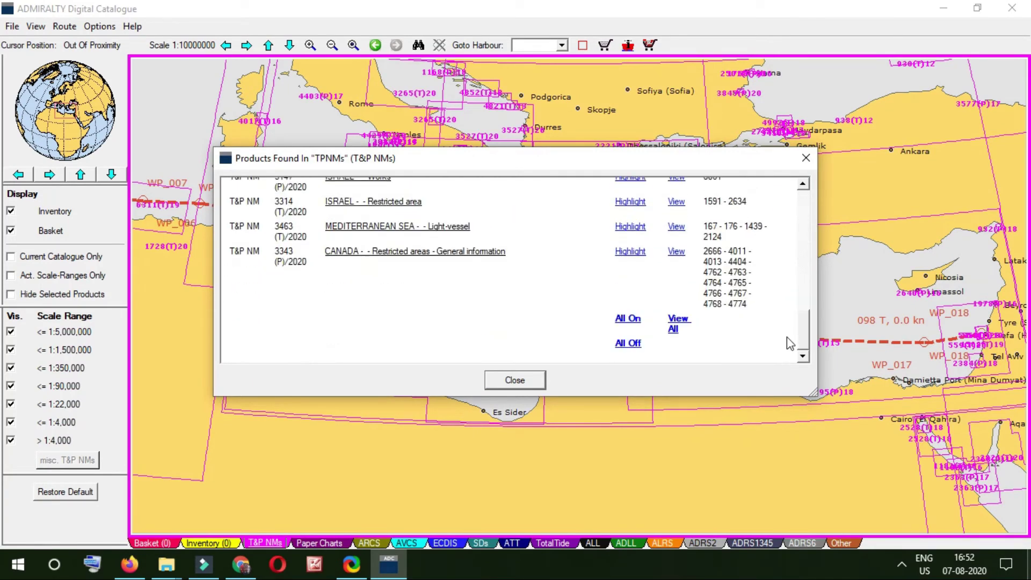
pyautogui.moveTo(715, 161); pyautogui.dragTo(738, 349)
pyautogui.moveTo(747, 395); pyautogui.dragTo(748, 397)
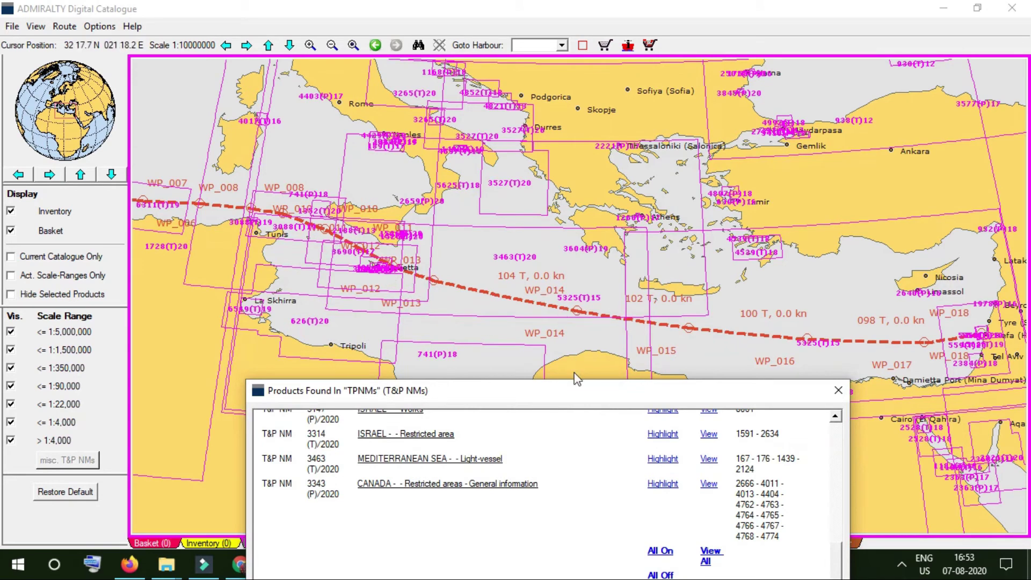
pyautogui.moveTo(573, 396); pyautogui.dragTo(562, 178)
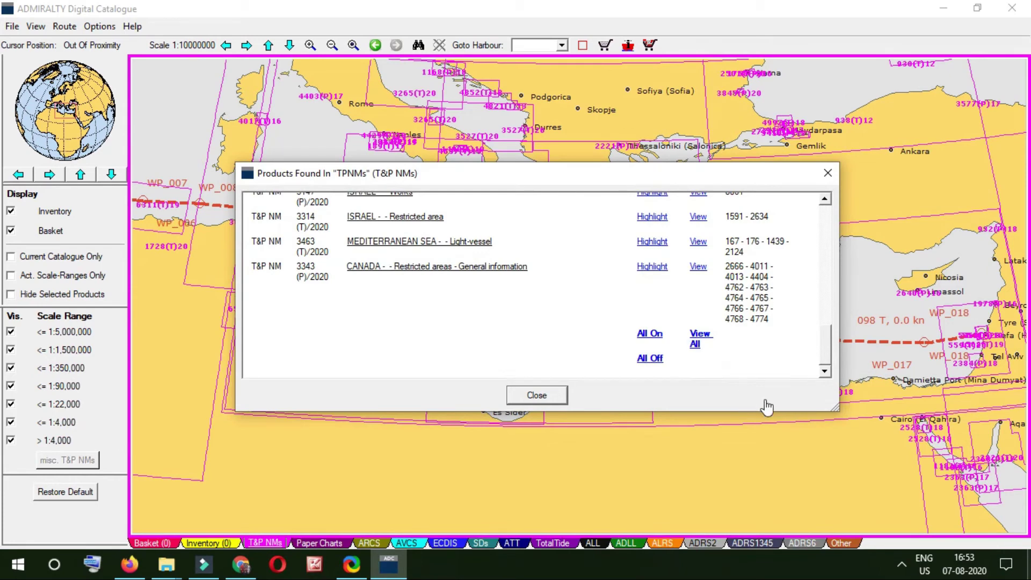
pyautogui.click(700, 336)
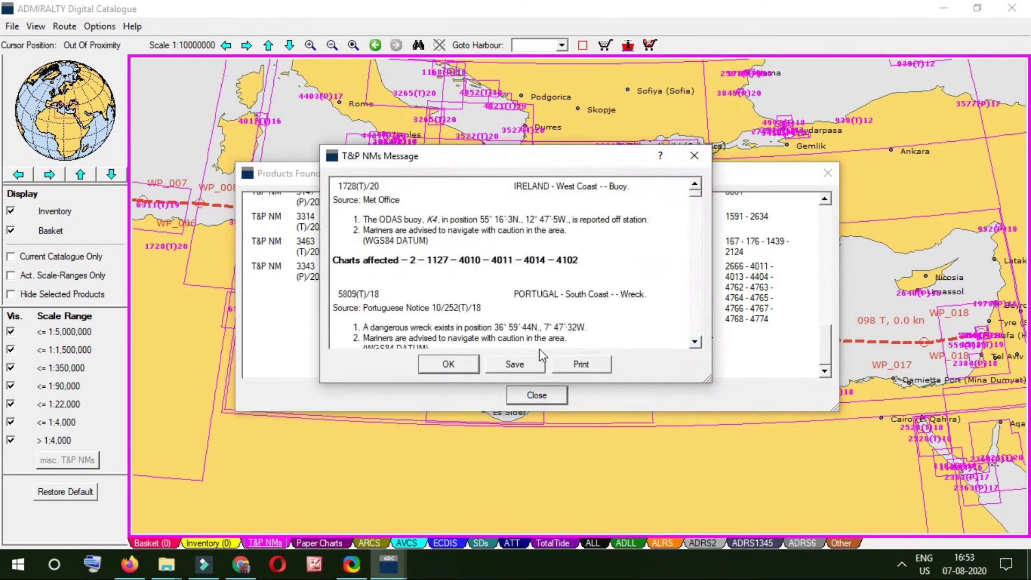
pyautogui.moveTo(695, 193); pyautogui.dragTo(691, 342)
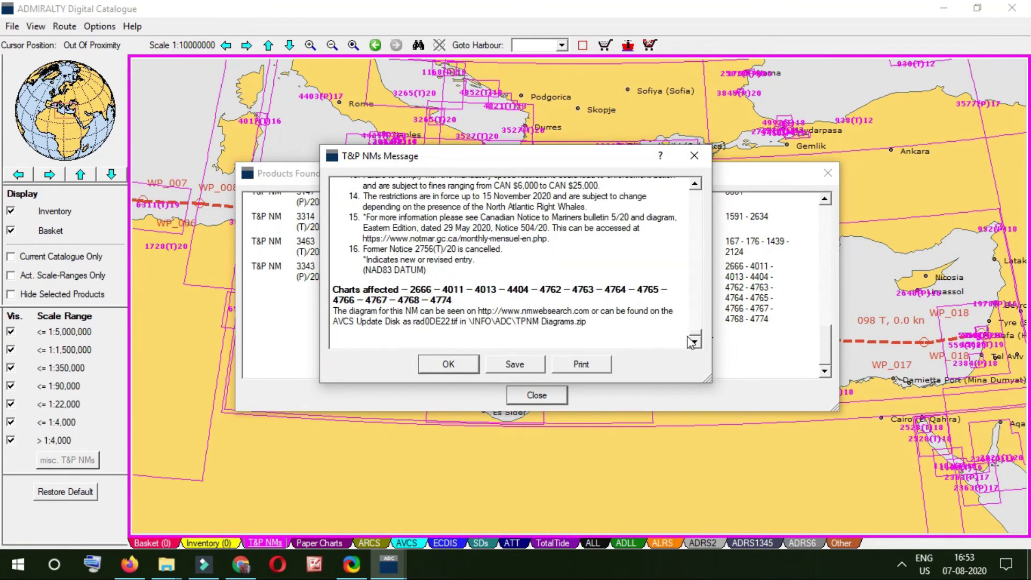
pyautogui.click(694, 156)
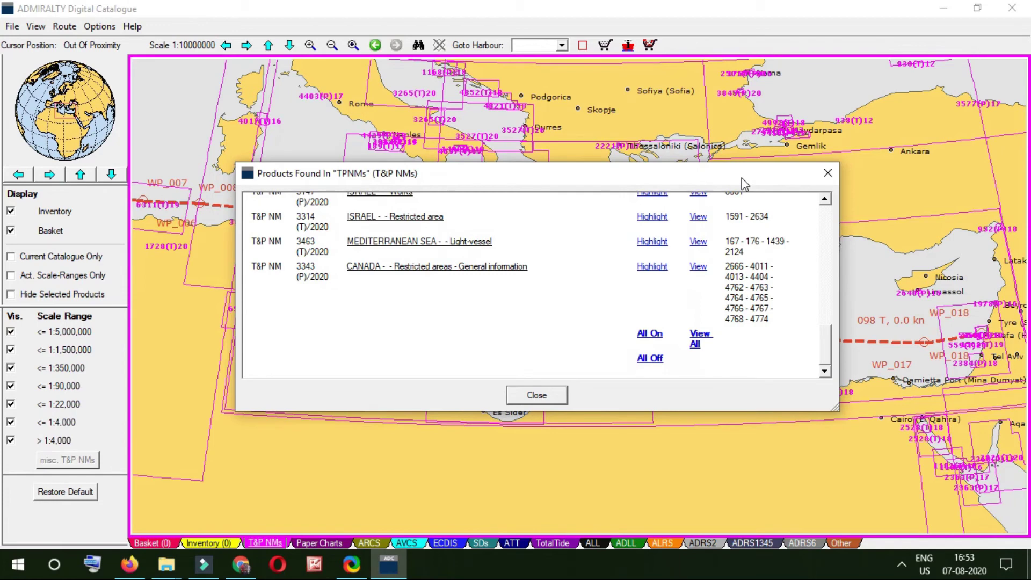
pyautogui.moveTo(742, 179); pyautogui.dragTo(785, 136)
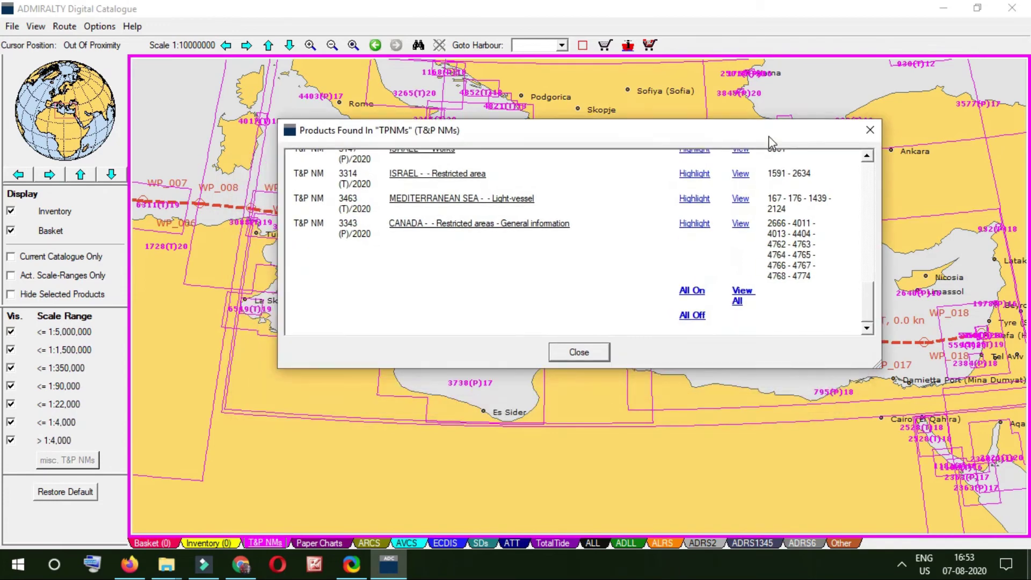
# Query T&P NMs at individual map points, then close the location results windows.
pyautogui.click(577, 353)
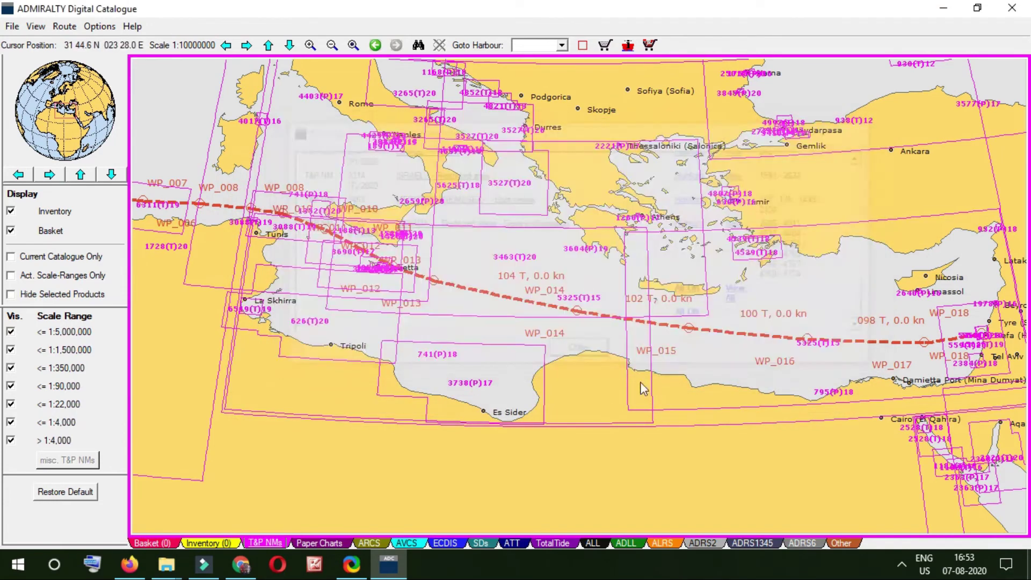
pyautogui.click(582, 286)
pyautogui.click(869, 130)
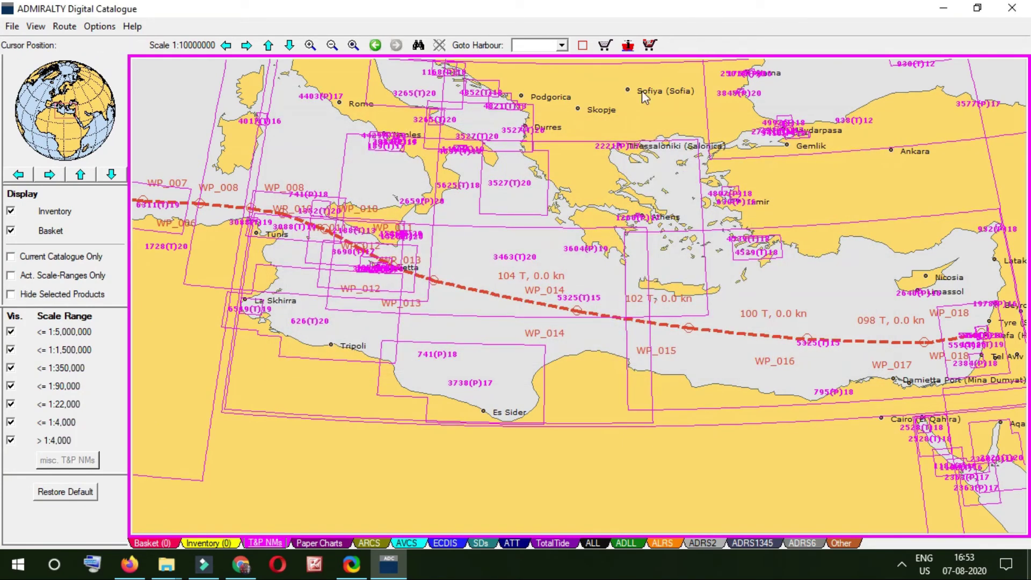
pyautogui.click(503, 260)
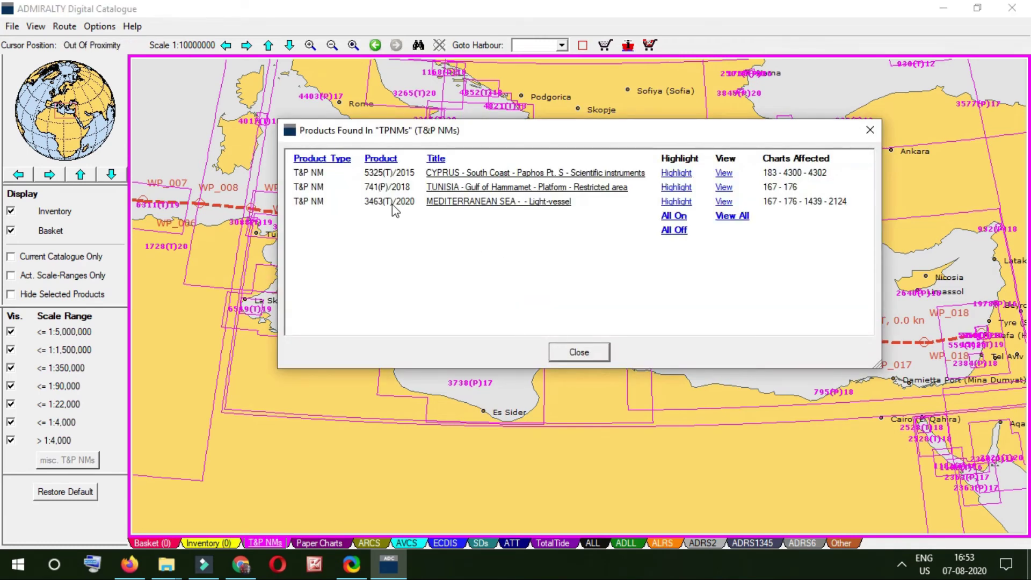
pyautogui.click(591, 353)
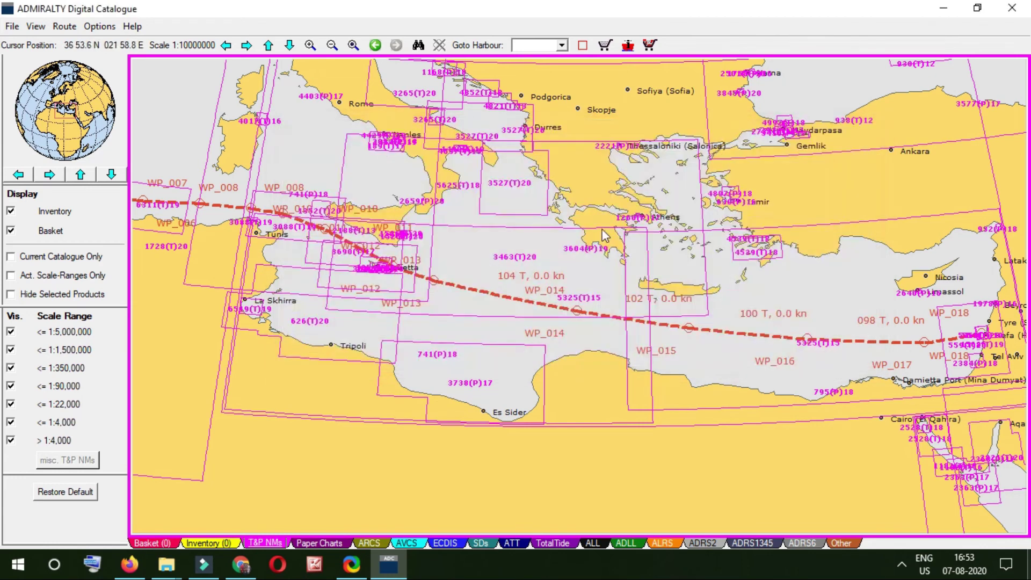
# List the four T&P NMs crossing the route in Products Found.
pyautogui.click(650, 45)
pyautogui.scroll(-3, 583, 219)
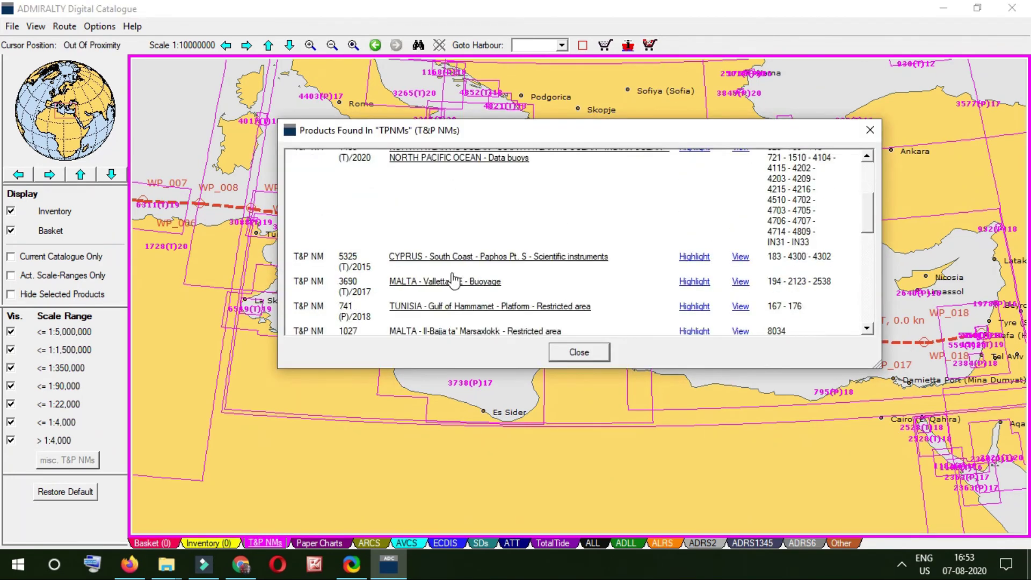
pyautogui.scroll(-5, 381, 304)
pyautogui.scroll(-5, 381, 304)
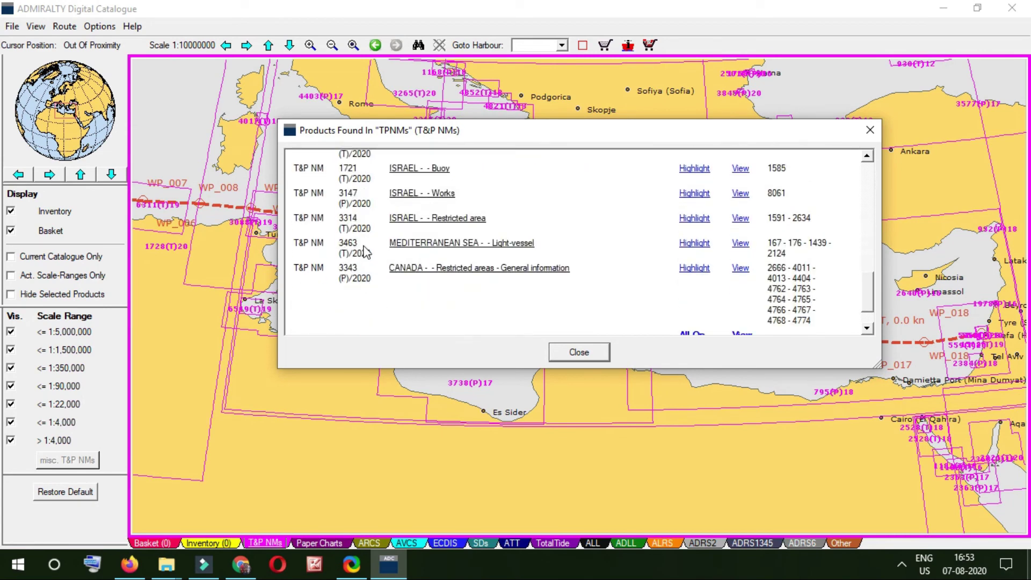
pyautogui.click(870, 130)
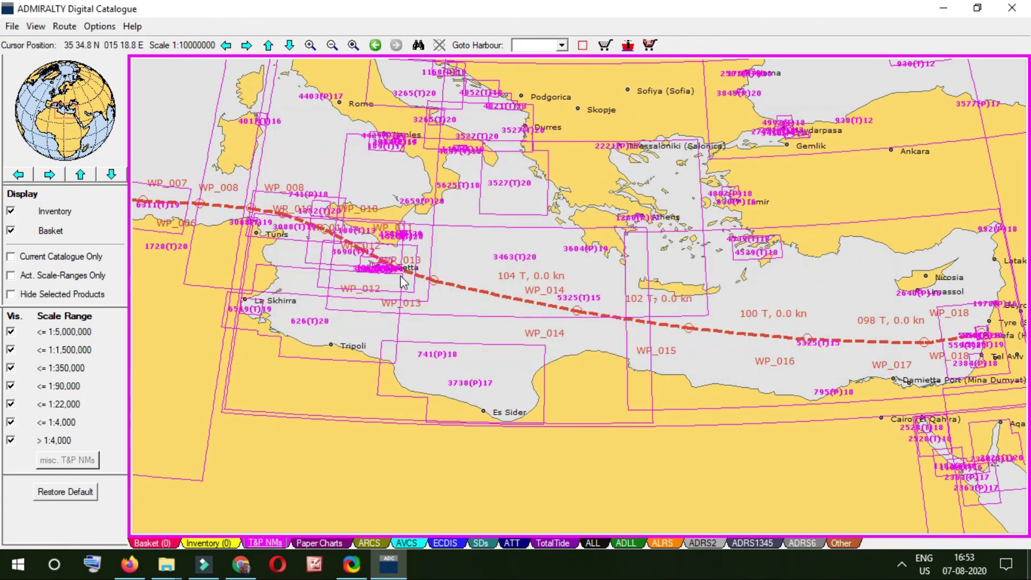
pyautogui.click(401, 276)
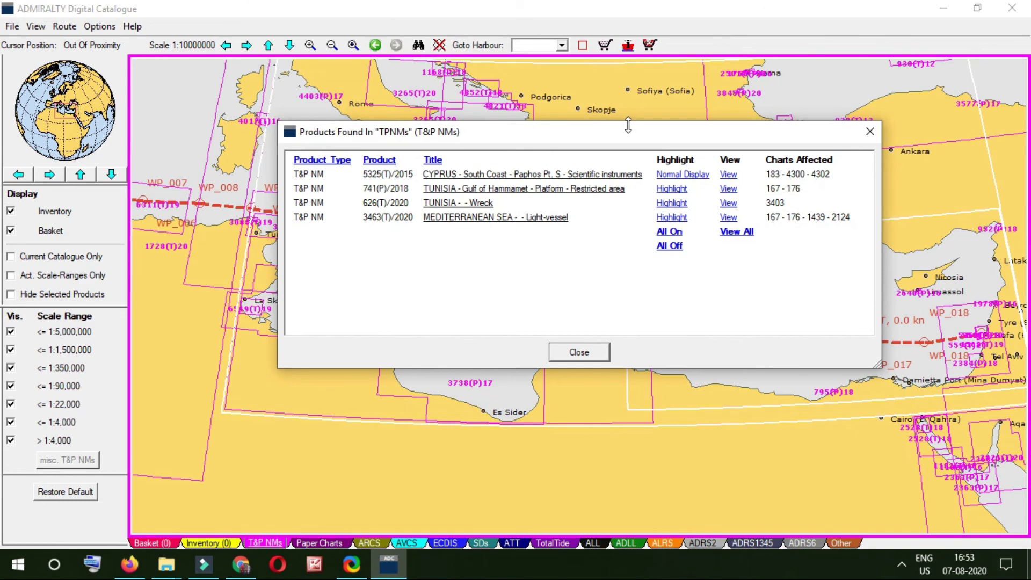
# Highlight TUNISIA 741(P)/2018 on the chart, keeping Products Found clear of the route.
pyautogui.moveTo(625, 123); pyautogui.dragTo(685, 188)
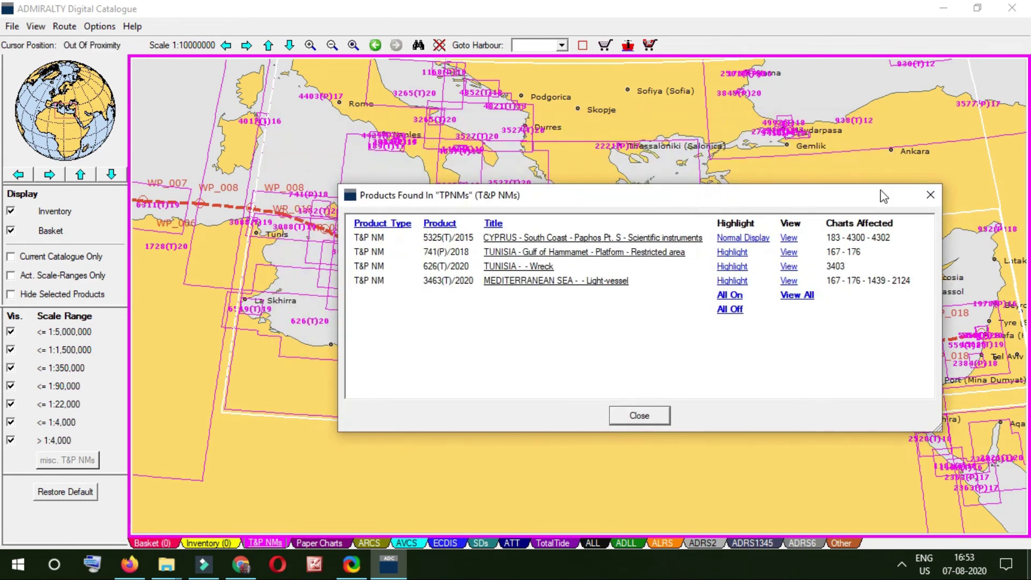
pyautogui.moveTo(870, 126); pyautogui.dragTo(891, 149)
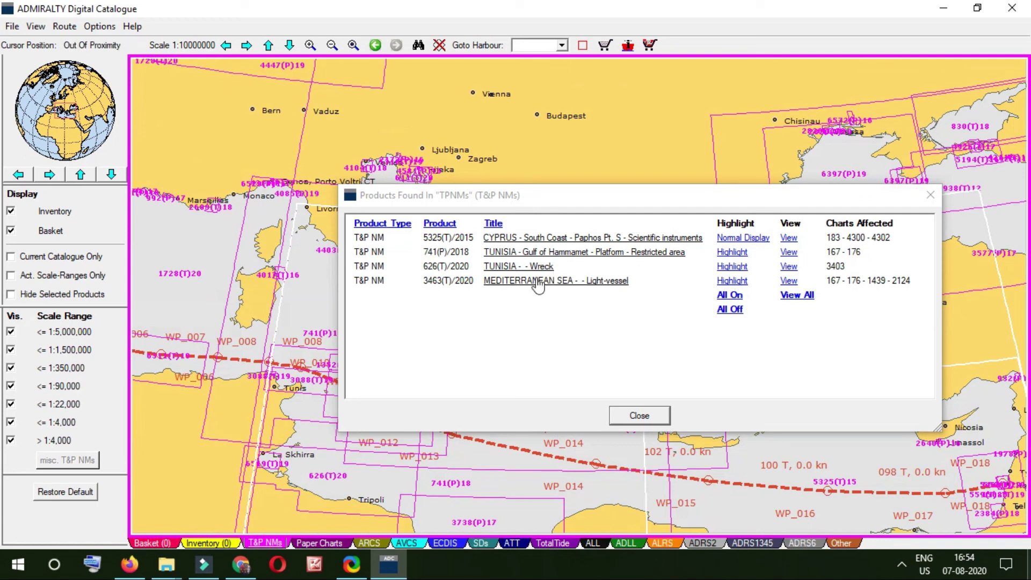
pyautogui.click(744, 259)
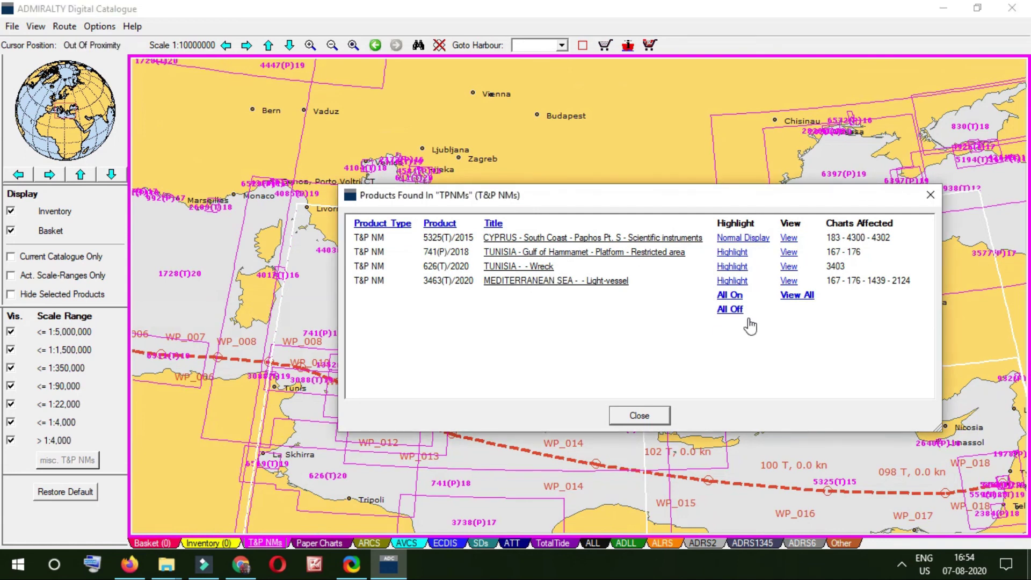
pyautogui.moveTo(642, 195)
pyautogui.mouseDown()
pyautogui.moveTo(763, 96)
pyautogui.moveTo(772, 62)
pyautogui.mouseUp()
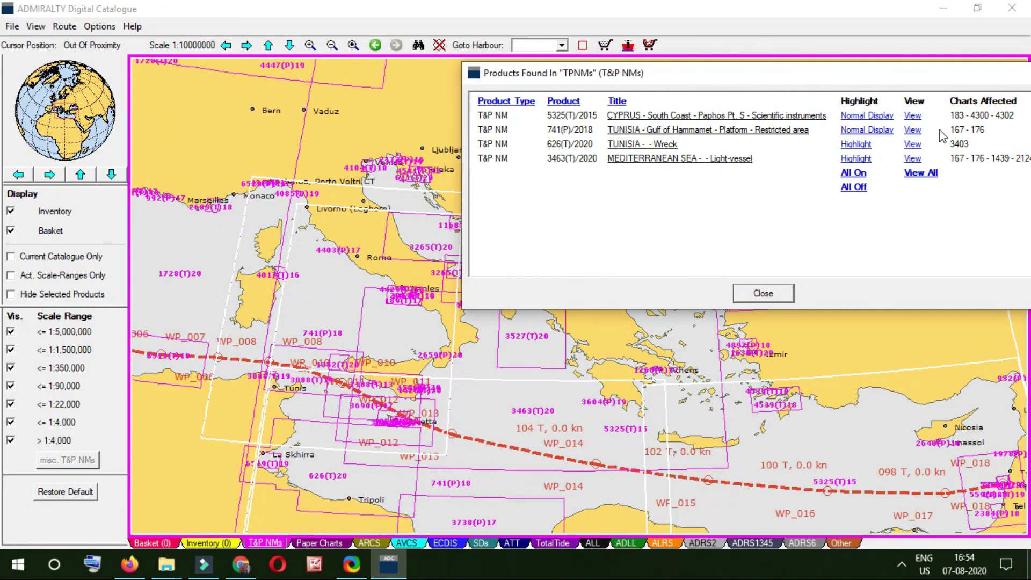
pyautogui.moveTo(918, 83); pyautogui.dragTo(694, 118)
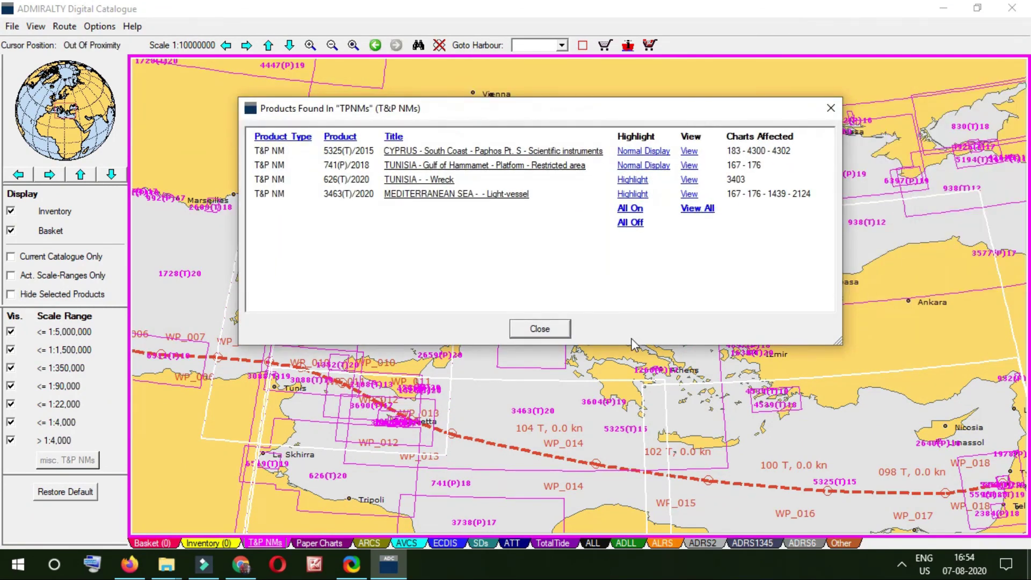